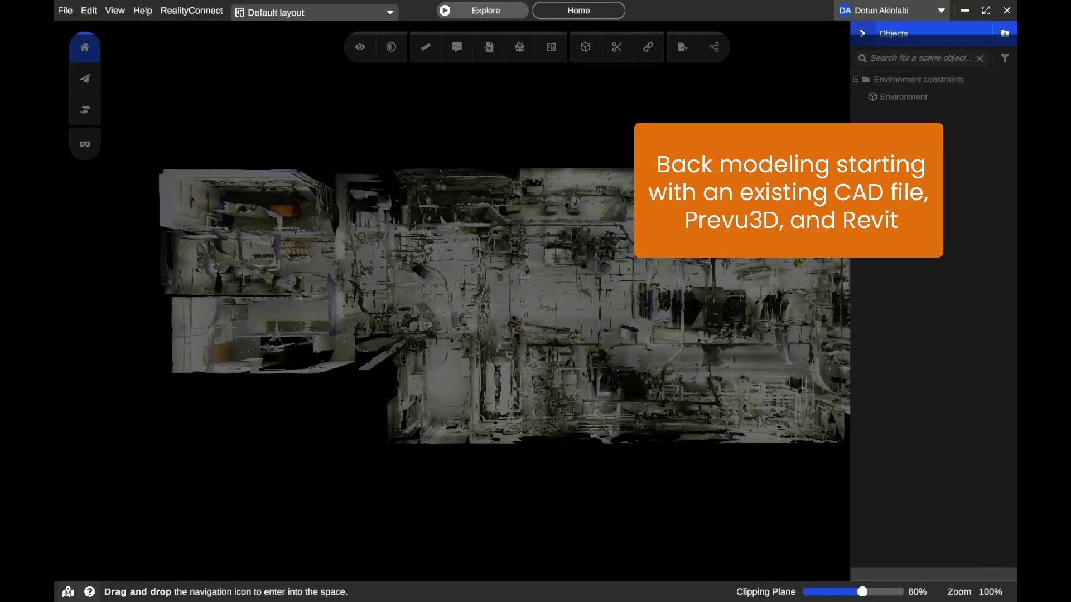
- Import a 2D floor plan file, place it over the scan and name it MEP Demo Plan
click(486, 55)
click(488, 81)
click(125, 190)
click(251, 137)
click(424, 296)
click(483, 176)
text(MEP Demo Plan)
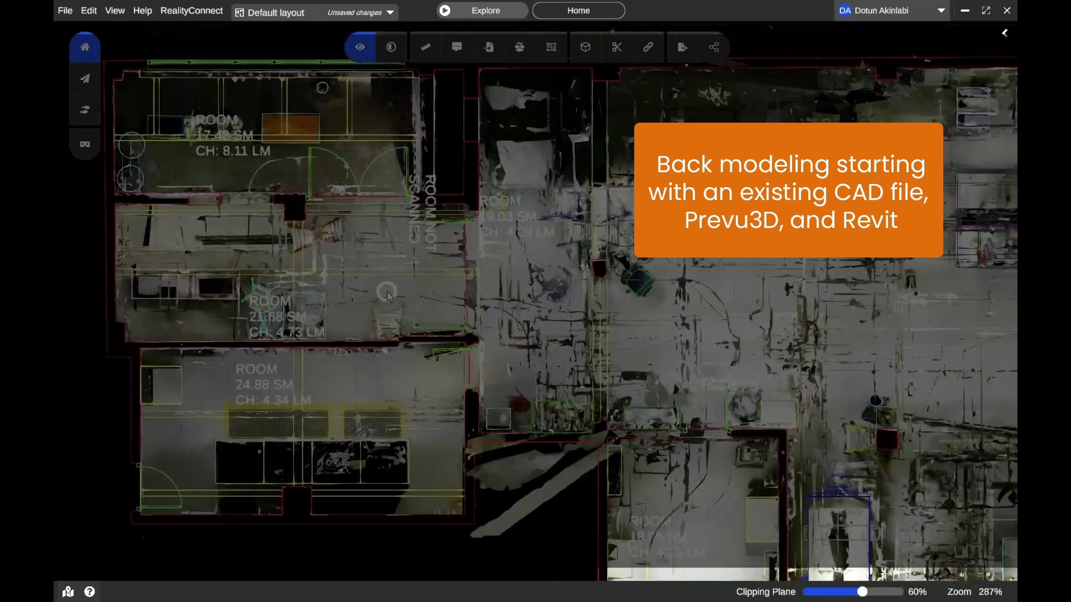
- Examine the floor plan over the whole scan in mesh inspection and heightmap display modes
drag(387, 293, 67, 256)
scroll(437, 88, down, 5)
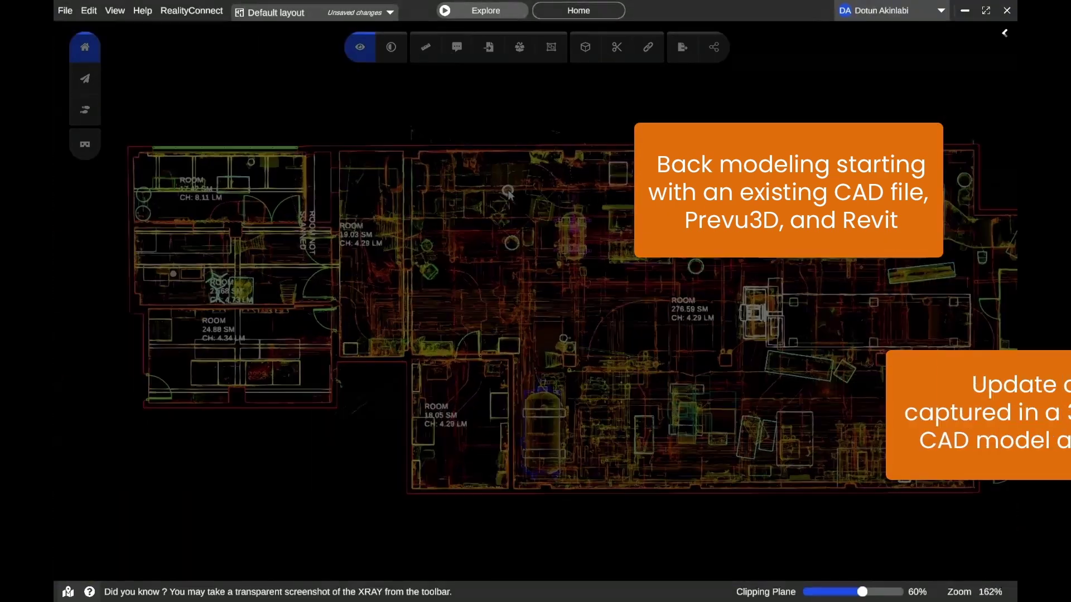
click(362, 47)
click(360, 206)
click(360, 238)
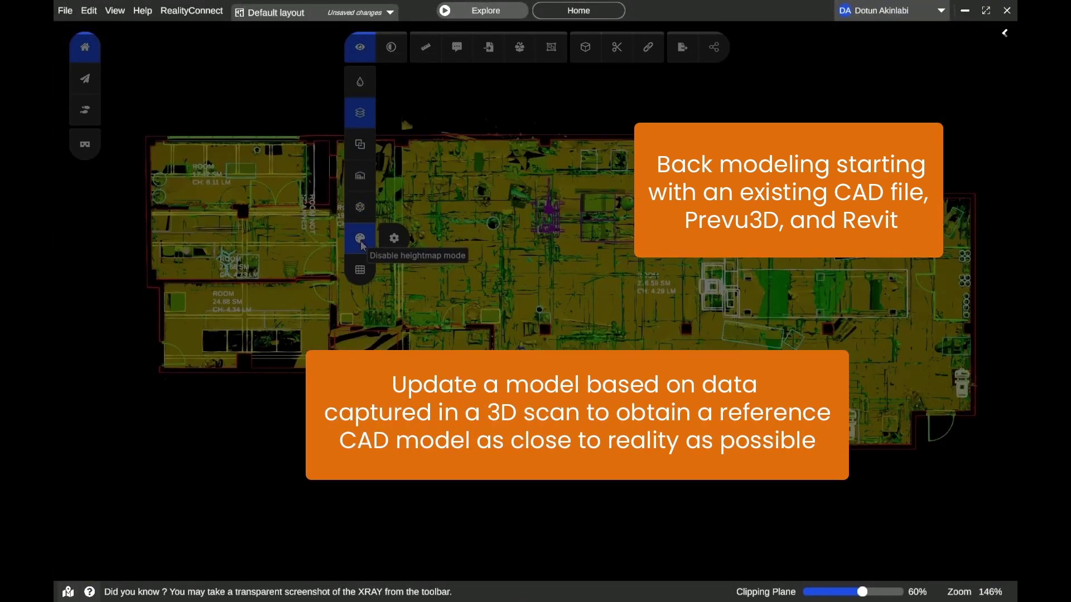
click(359, 269)
- Name the 3D object being imported Machine_Equipments_Duplicates and set its origin to Original
click(456, 301)
click(242, 158)
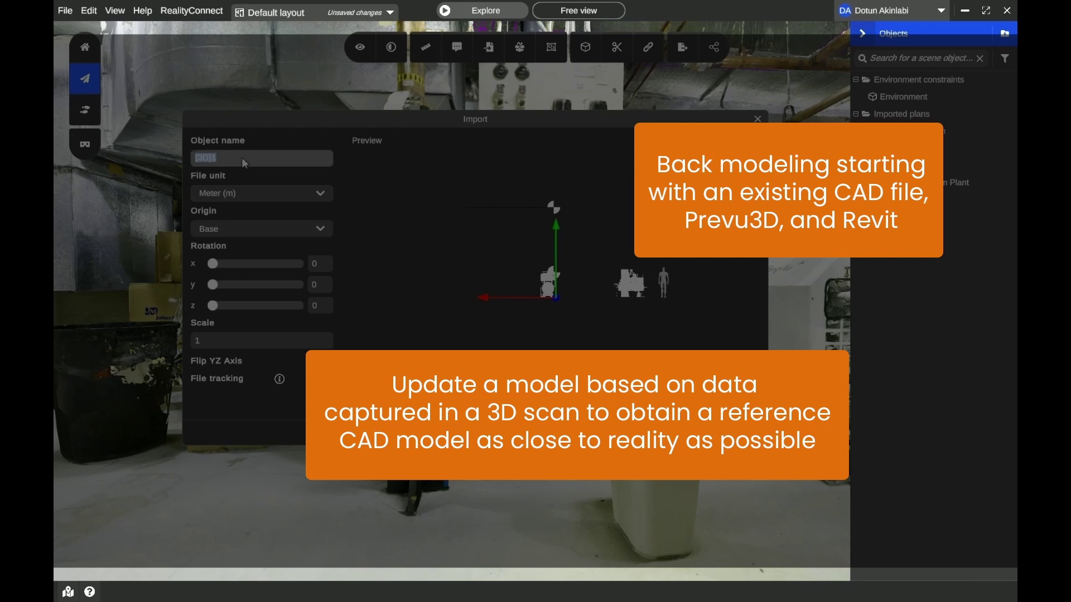
text(Ma)
text(chine_Equipments_Duplicate)
click(262, 228)
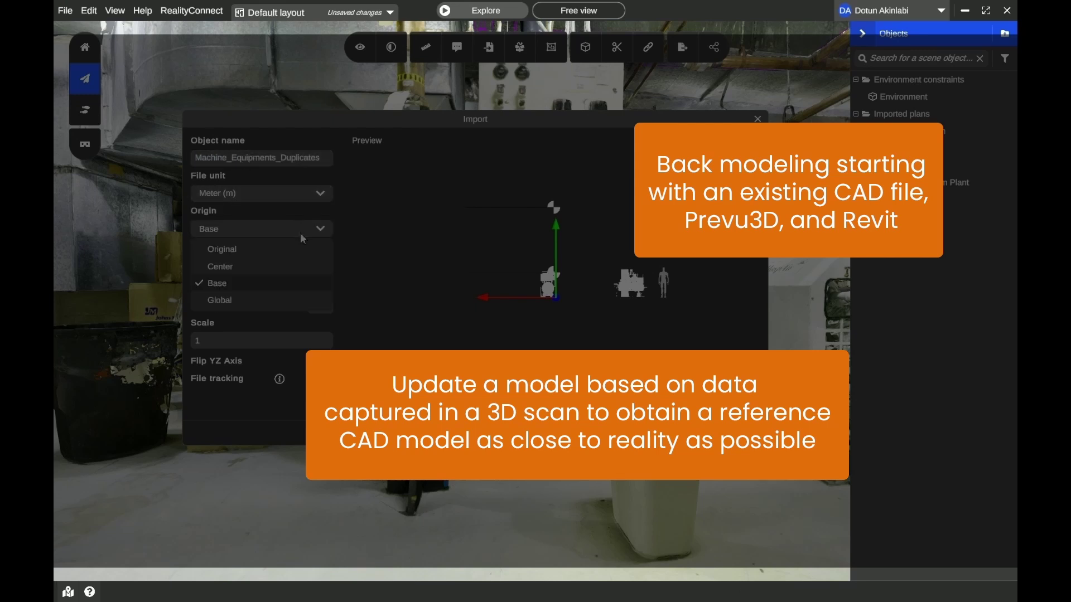
click(221, 237)
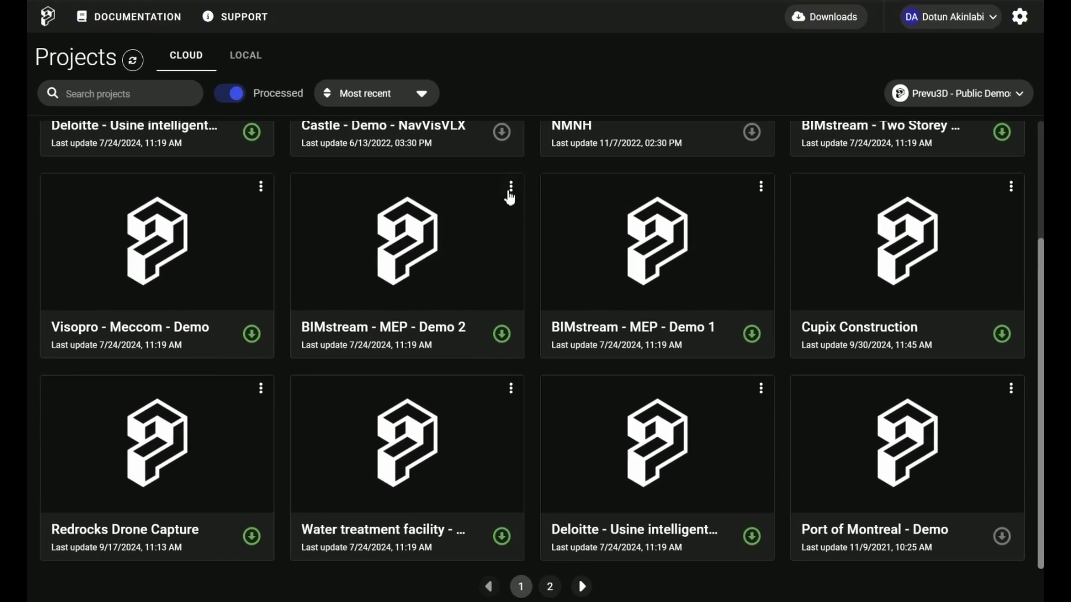
- Open the BIMstream - MEP - Demo 2 project with version 24.10.1, accept the launch settings and hide the object list
click(510, 189)
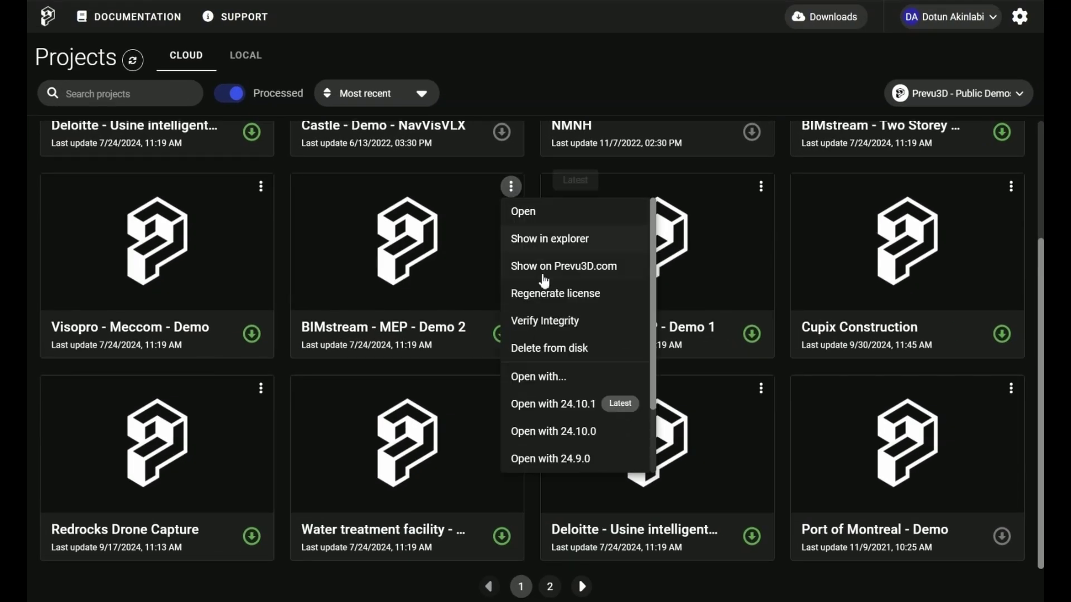
click(577, 404)
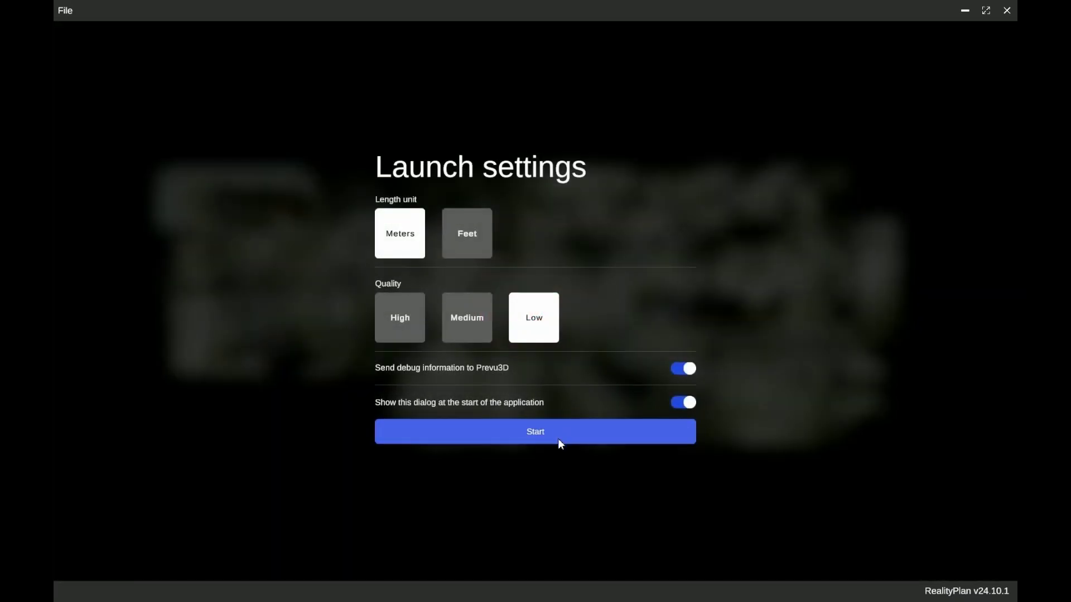
click(558, 439)
click(864, 33)
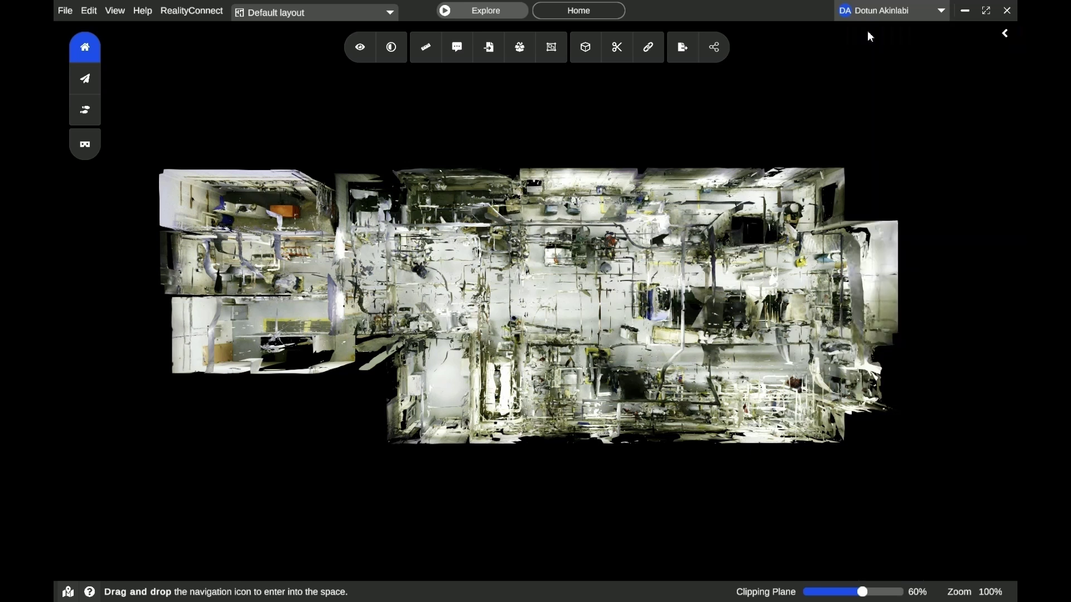
- Import BIM Stream MEP2.dxf from the Downloads folder as a 2D floor plan and place it over the middle of the scan
click(488, 48)
click(490, 86)
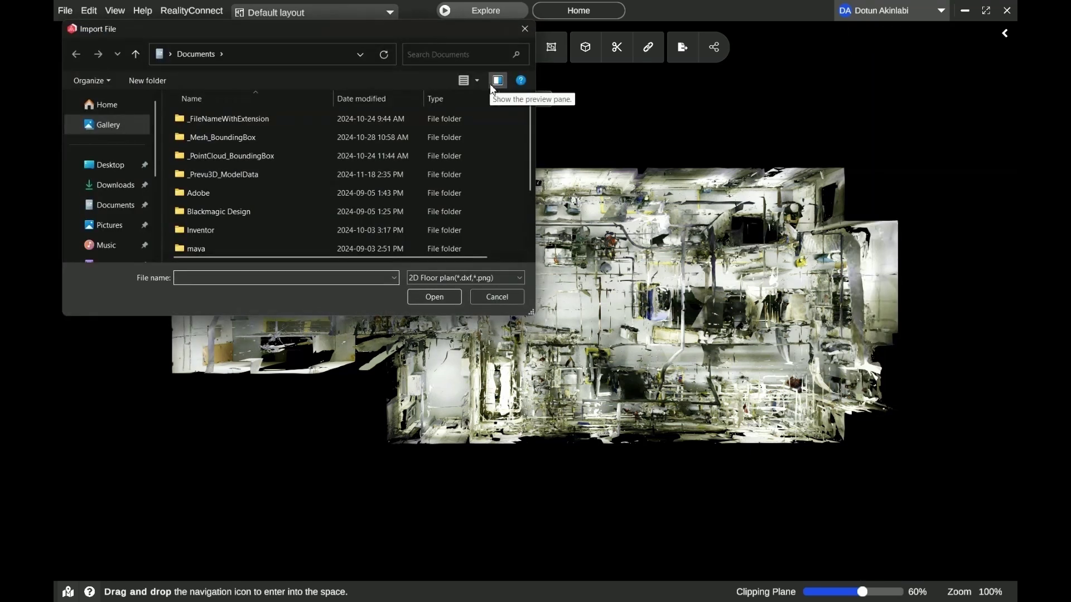
click(130, 190)
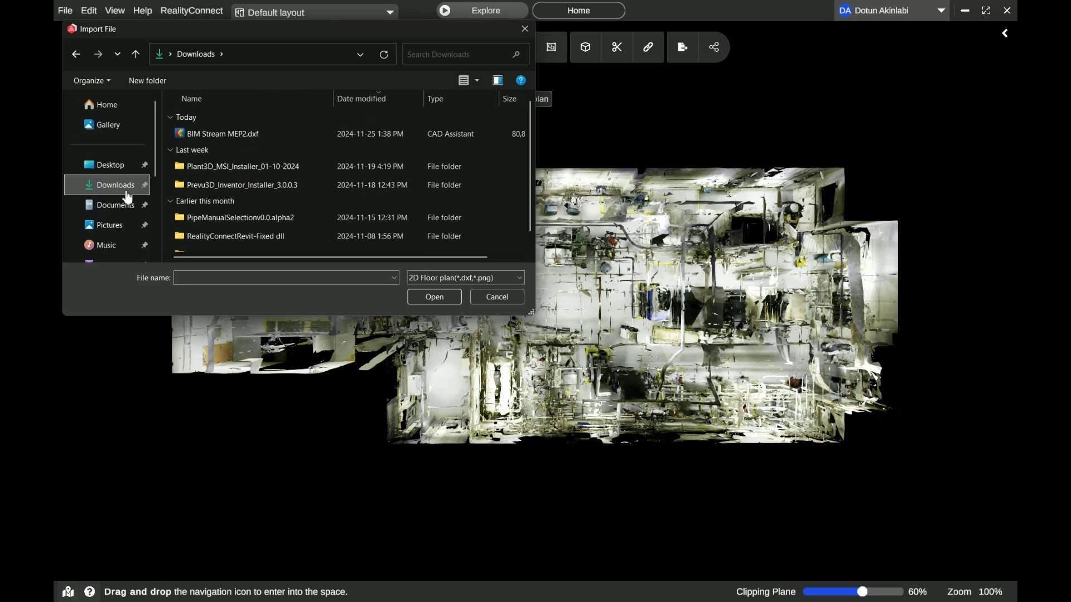
click(252, 136)
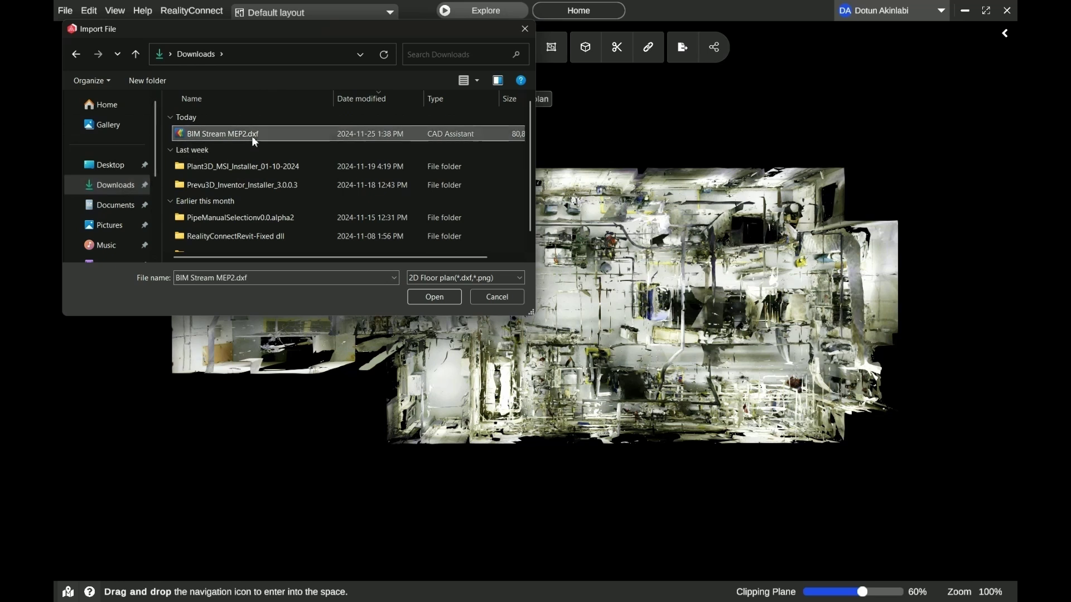
click(423, 296)
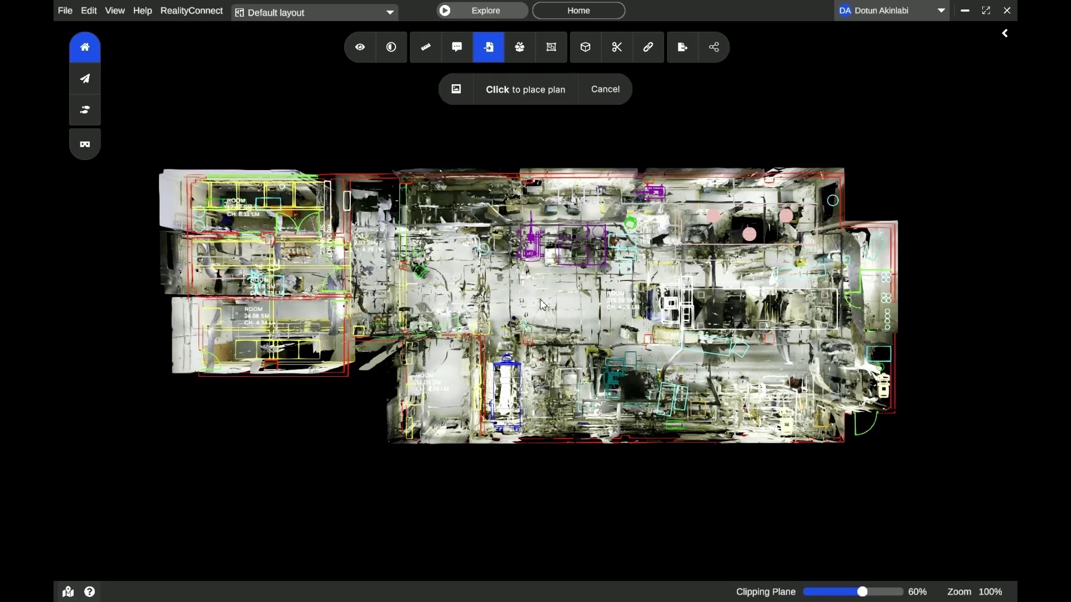
click(539, 299)
- Name the plan MEP2_Floor Plan, keep its units in Meters with all layers enabled, and confirm the plan settings
click(484, 174)
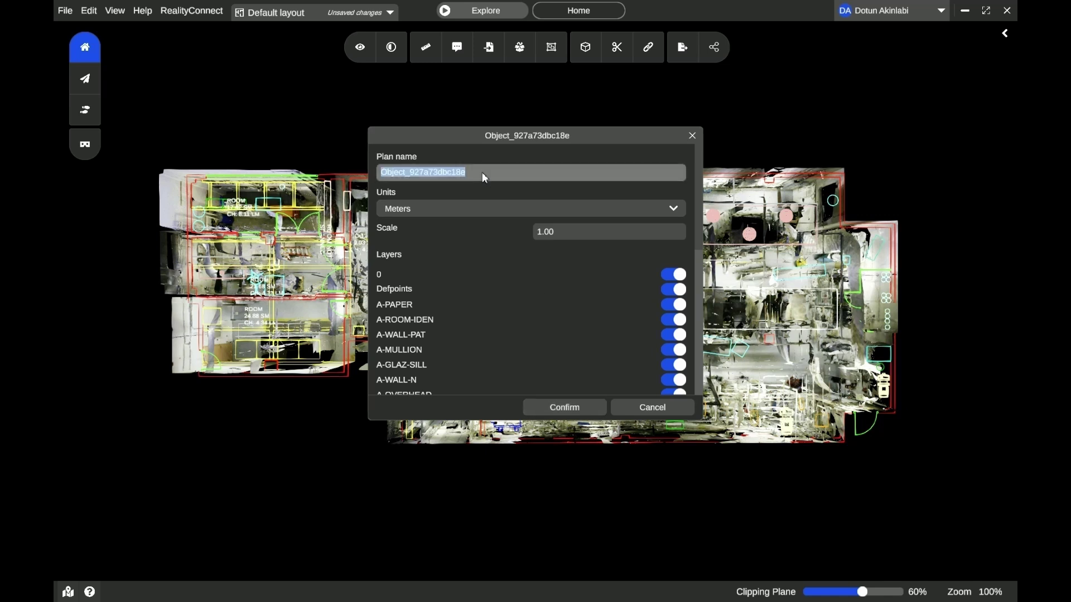
text(ME)
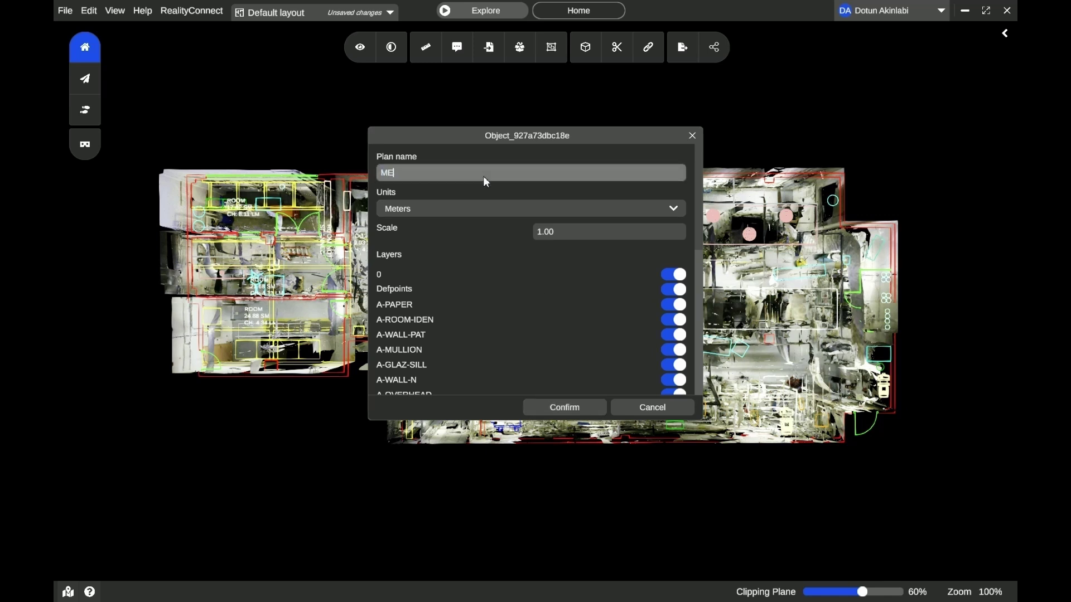
text(P2_Floor Plan)
click(485, 211)
click(485, 210)
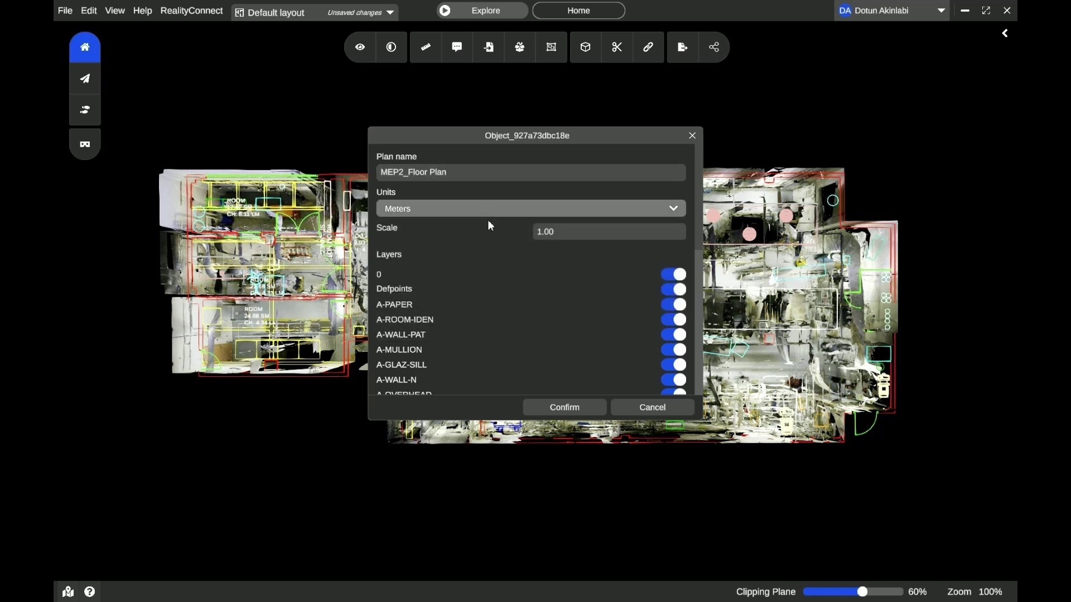
scroll(517, 289, down, 5)
click(565, 407)
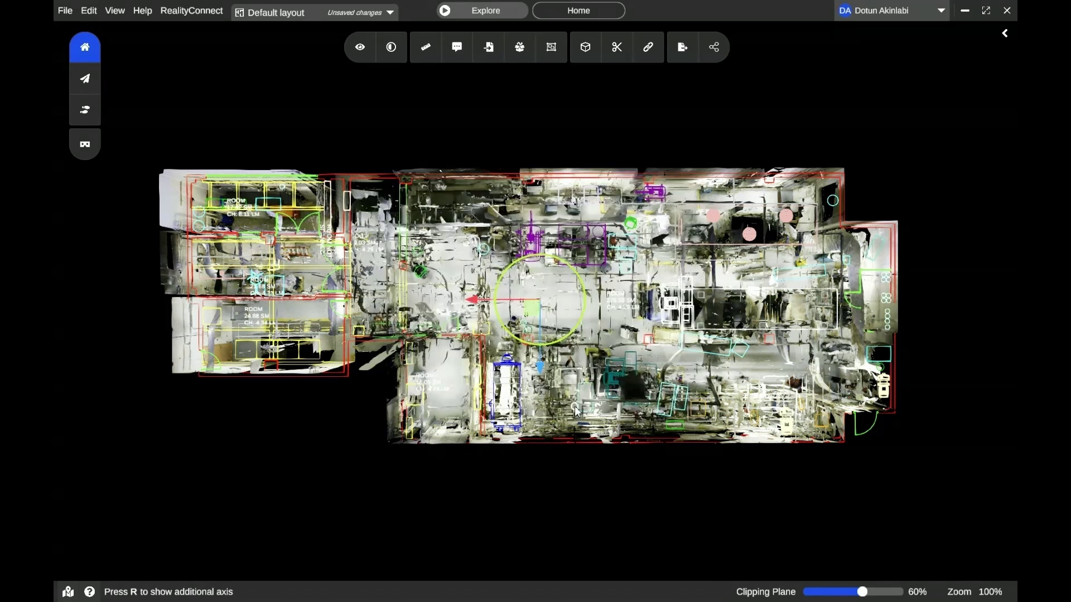
- Switch to the flat, perspective-free top view and examine how the floor plan lines up with the scanned walls and equipment
click(359, 47)
click(358, 113)
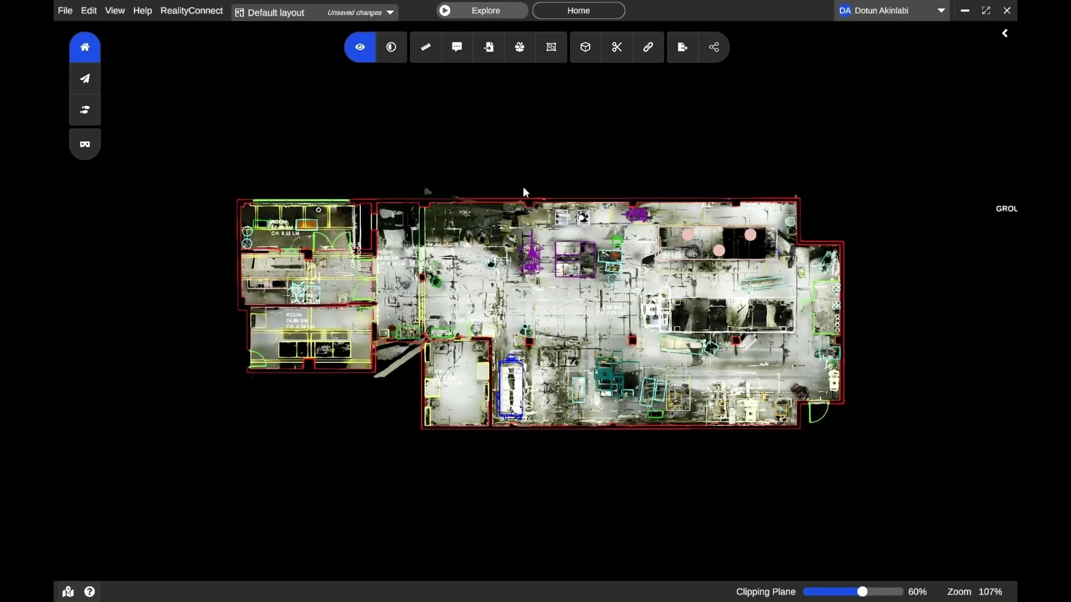
scroll(293, 272, up, 5)
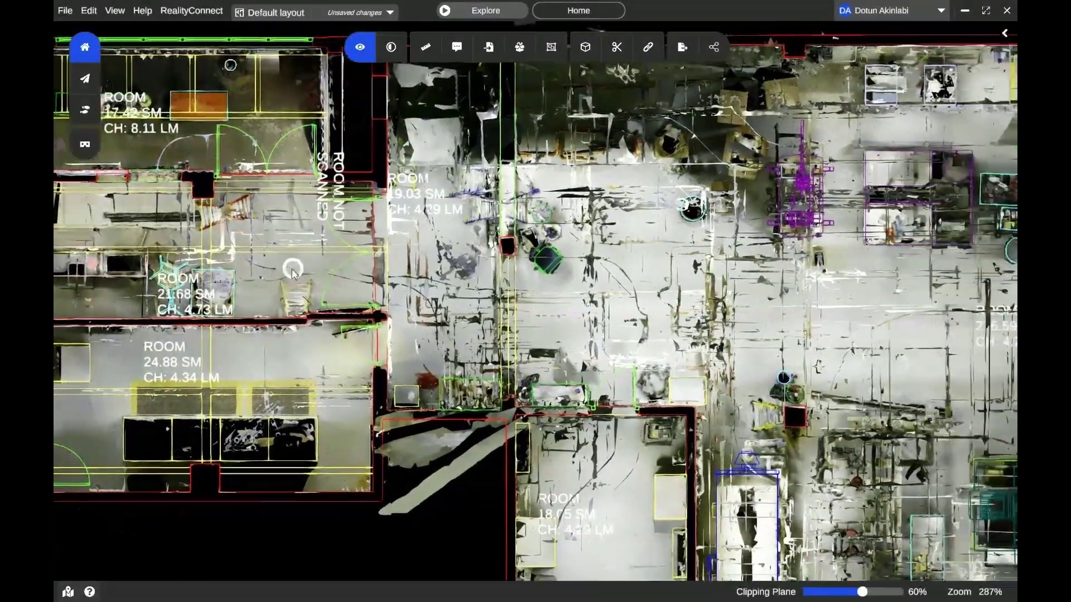
drag(613, 279, 338, 324)
drag(871, 246, 693, 129)
scroll(658, 249, up, 2)
drag(658, 250, 898, 143)
drag(507, 299, 640, 318)
scroll(641, 318, up, 2)
scroll(636, 335, down, 10)
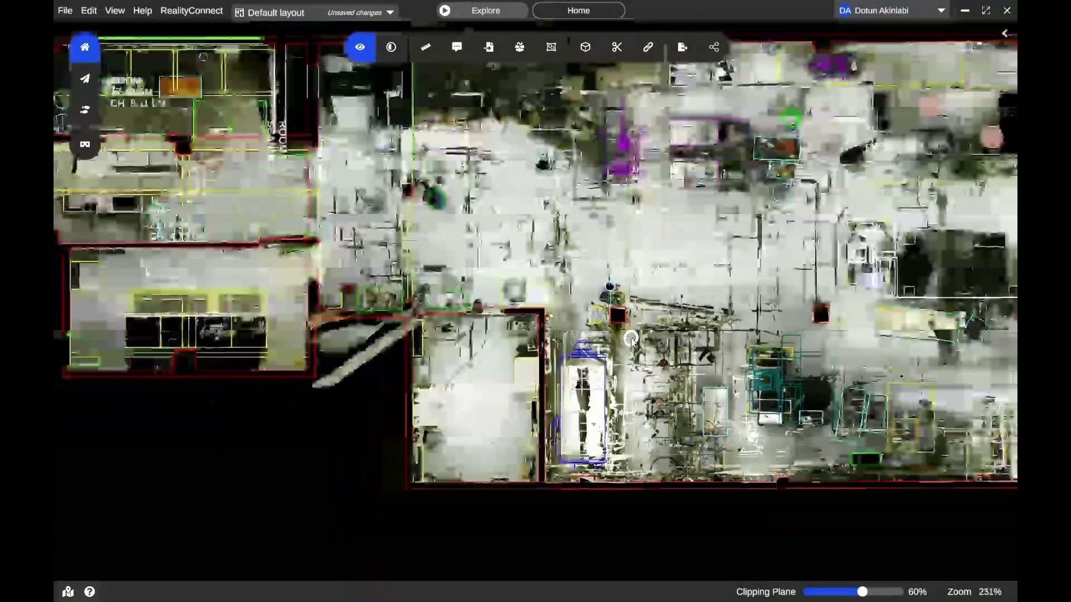
scroll(704, 341, down, 2)
- Compare the floor plan with the scan in XRay, mesh inspection and heightmap modes, and restore the normal perspective display
mouse_move(360, 50)
click(359, 177)
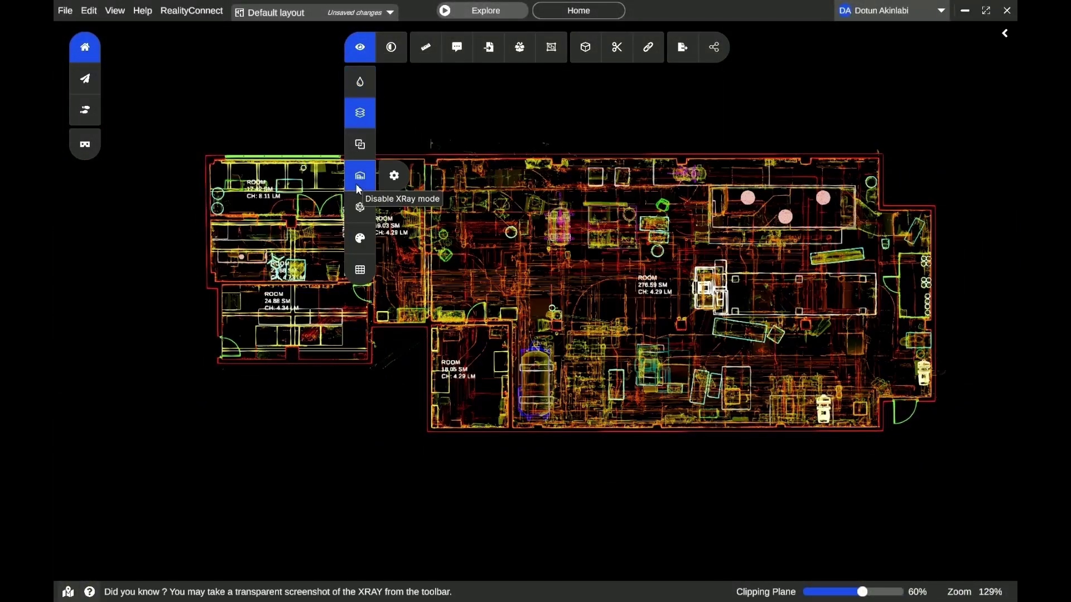
scroll(541, 194, up, 2)
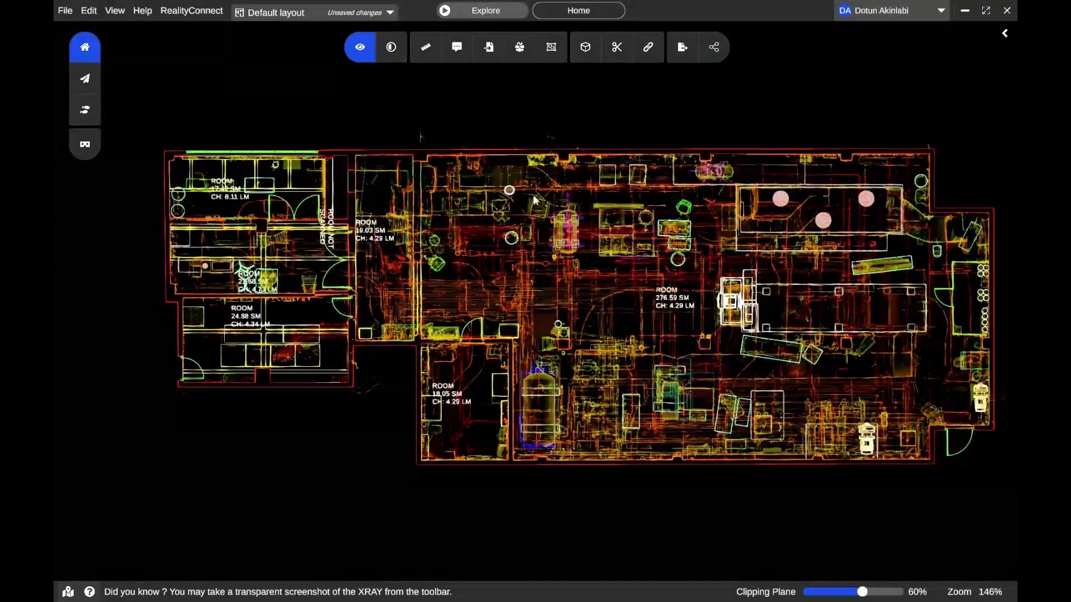
mouse_move(361, 61)
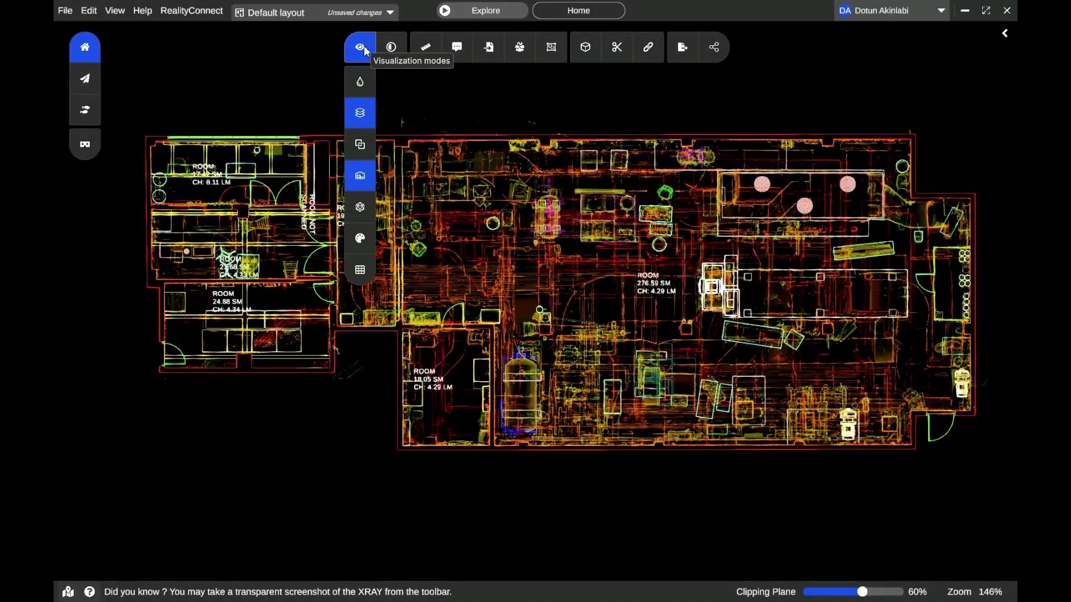
click(361, 208)
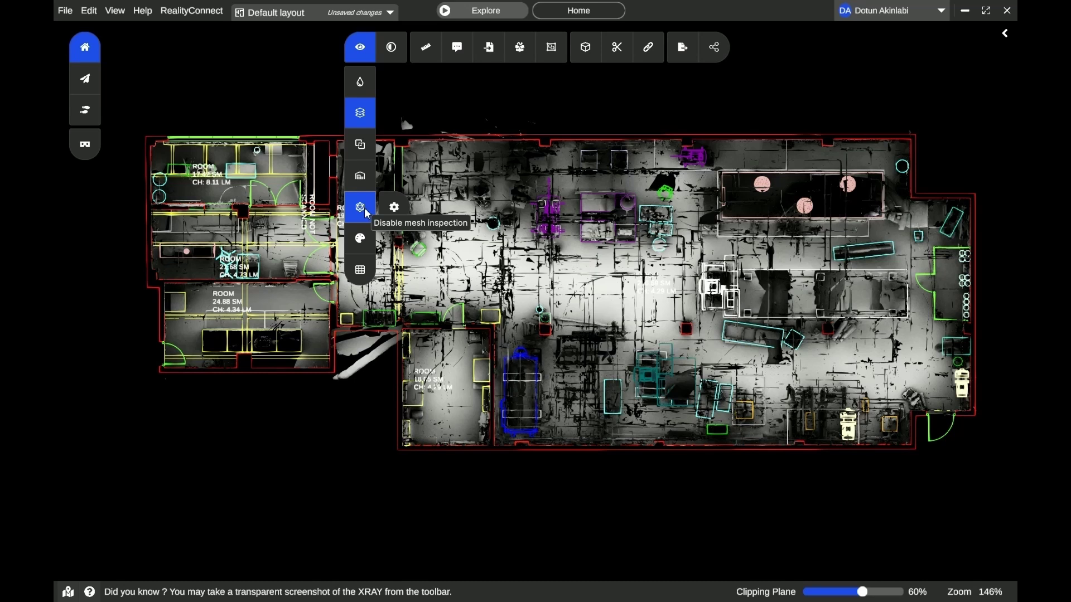
click(360, 240)
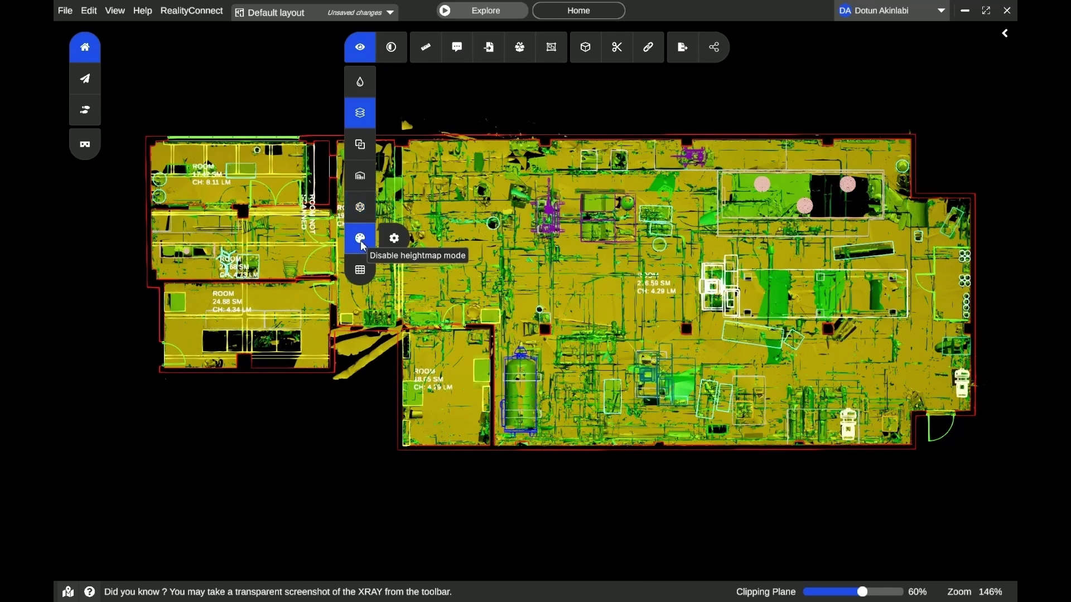
click(360, 240)
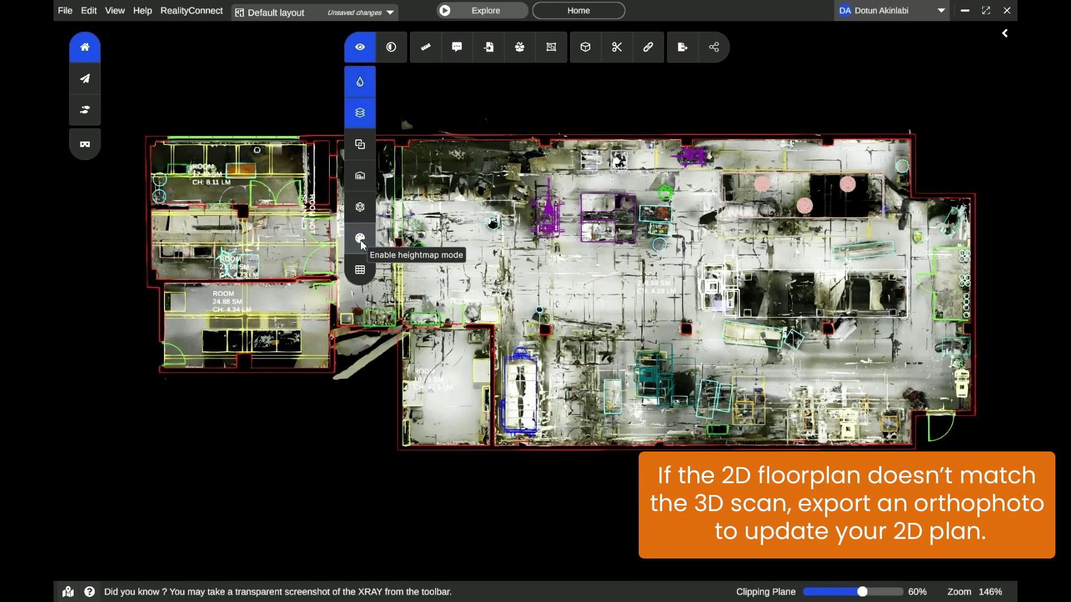
click(360, 113)
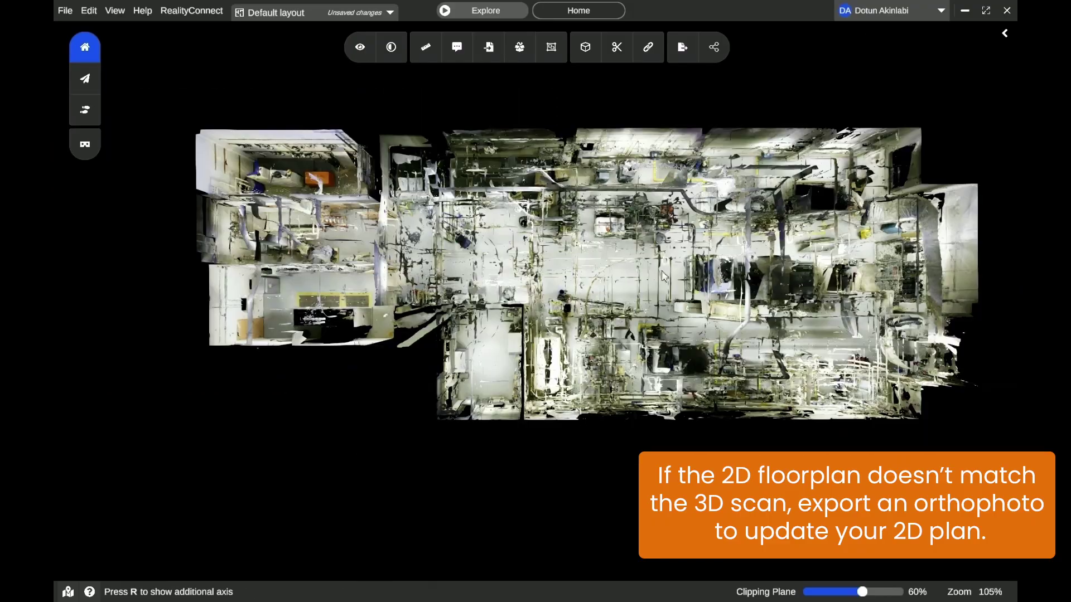
- Enter the scanned space in free view and walk up to the air compressor beside the wire shelving
click(640, 290)
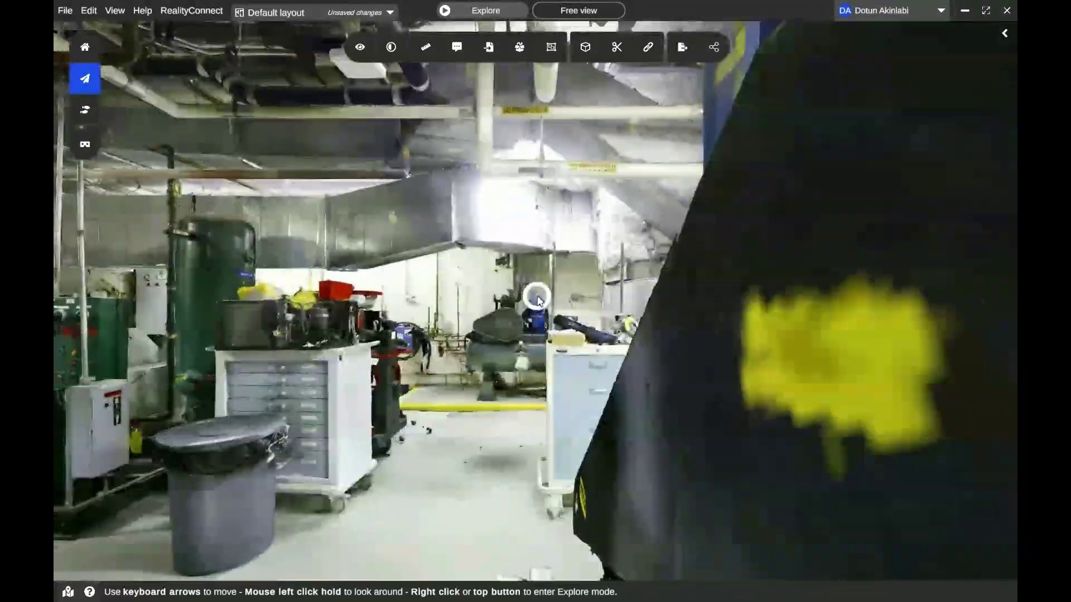
key(Down)
drag(537, 297, 584, 456)
key(Up)
click(585, 461)
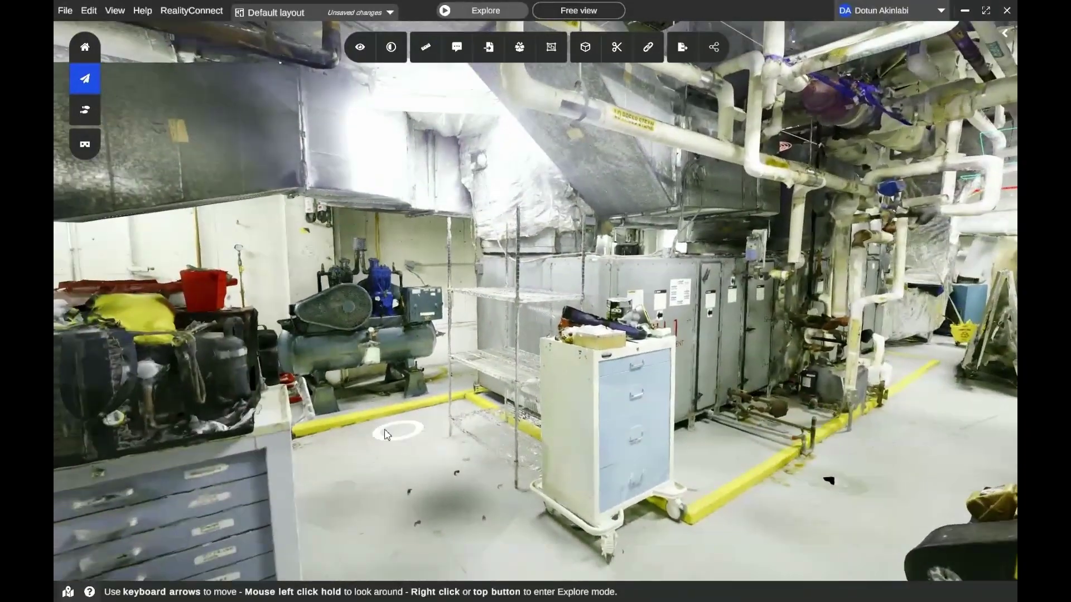
click(391, 436)
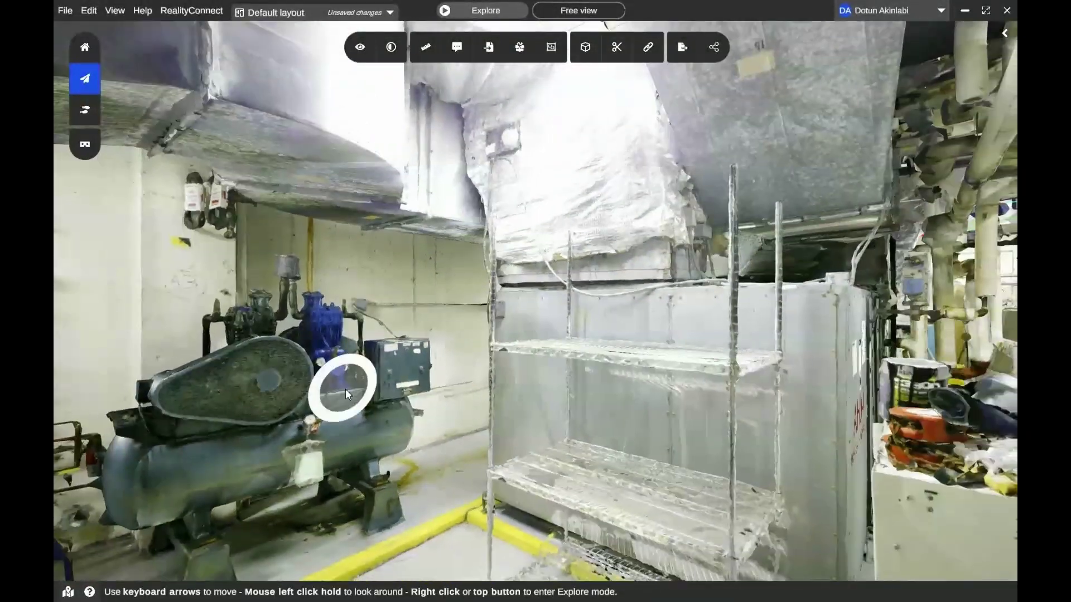
- Start a RealityAsset with the Magic Wand and add selection points across the front of the air compressor
click(551, 47)
click(585, 111)
click(276, 379)
click(334, 380)
click(385, 385)
click(387, 389)
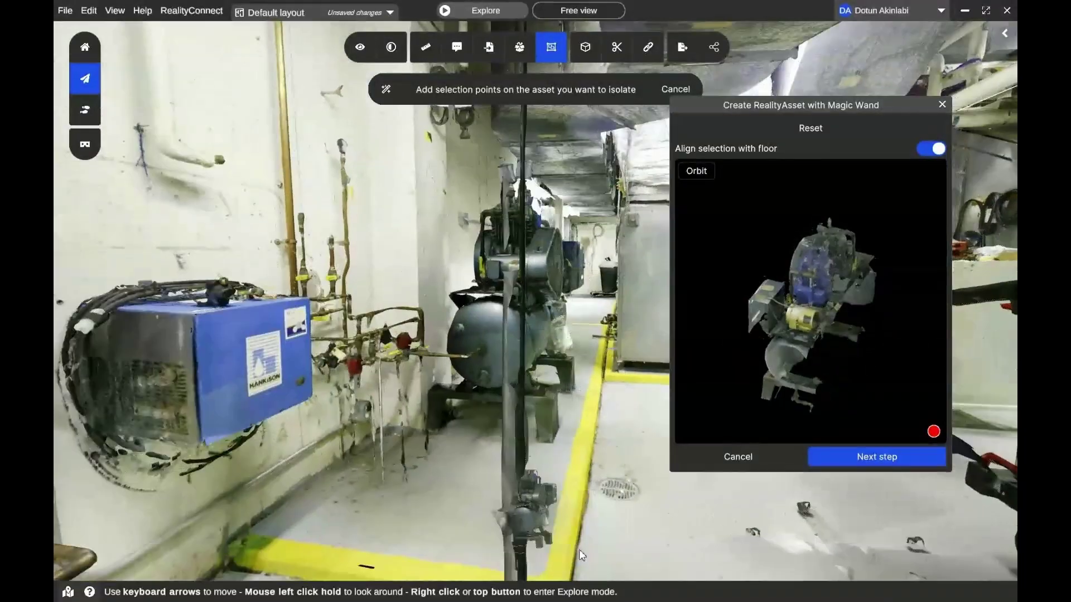
- Add selection points on the compressor's tank and motor from both ends, and proceed to the asset definition
click(493, 370)
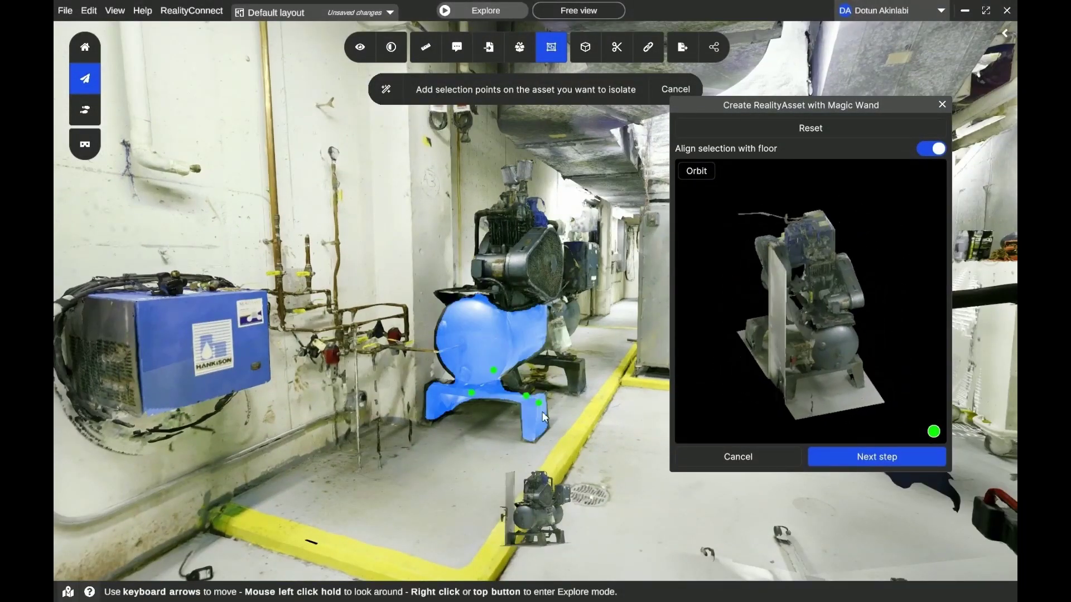
click(519, 366)
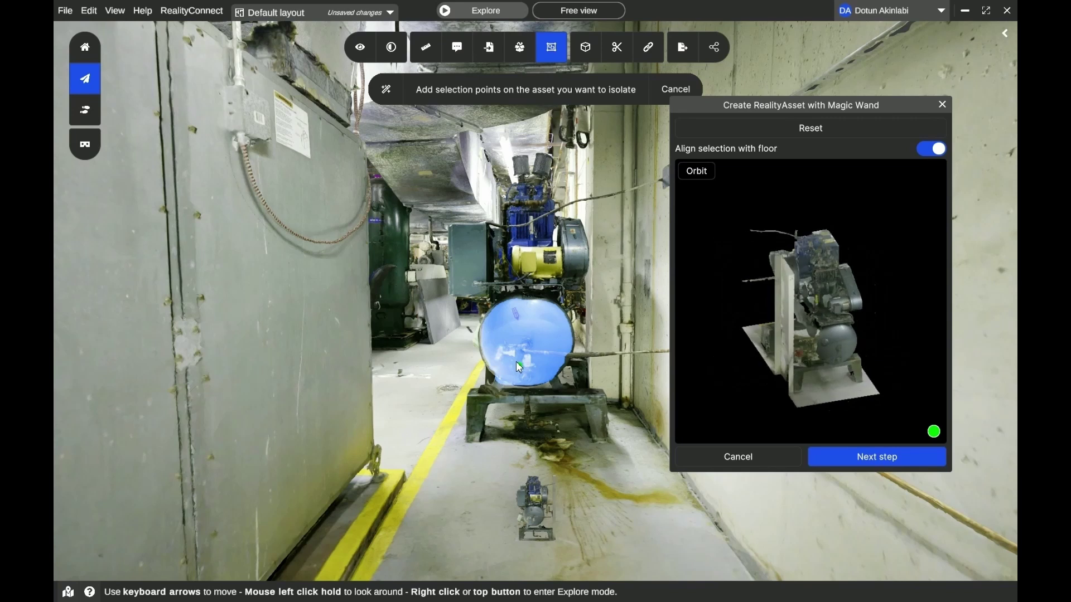
click(489, 269)
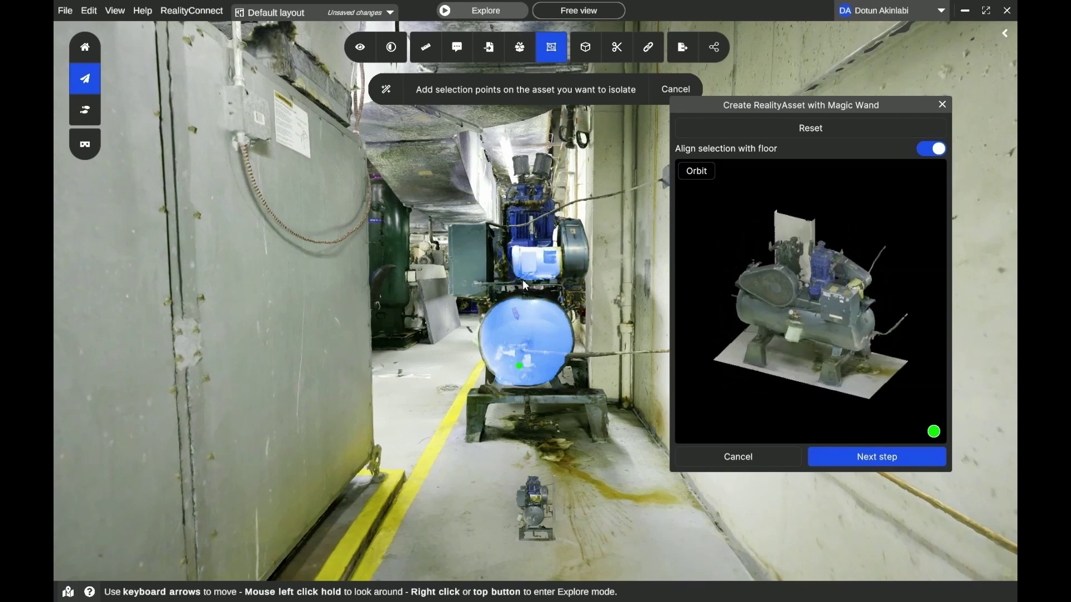
click(526, 285)
click(505, 394)
click(825, 457)
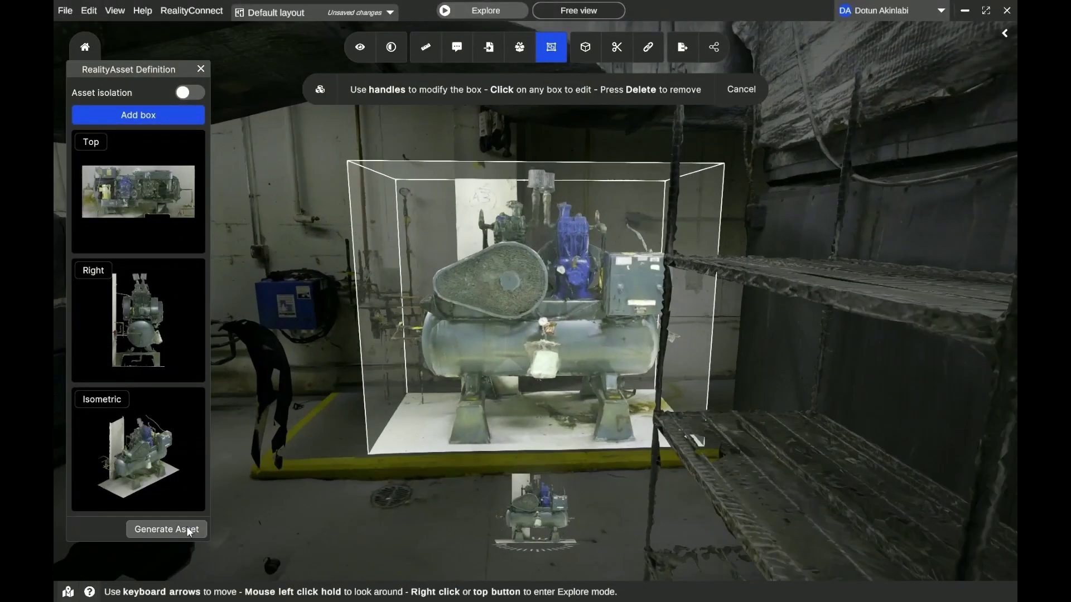
- Generate the air compressor's RealityAsset and name it Machine_Pump
click(187, 528)
drag(423, 240, 251, 177)
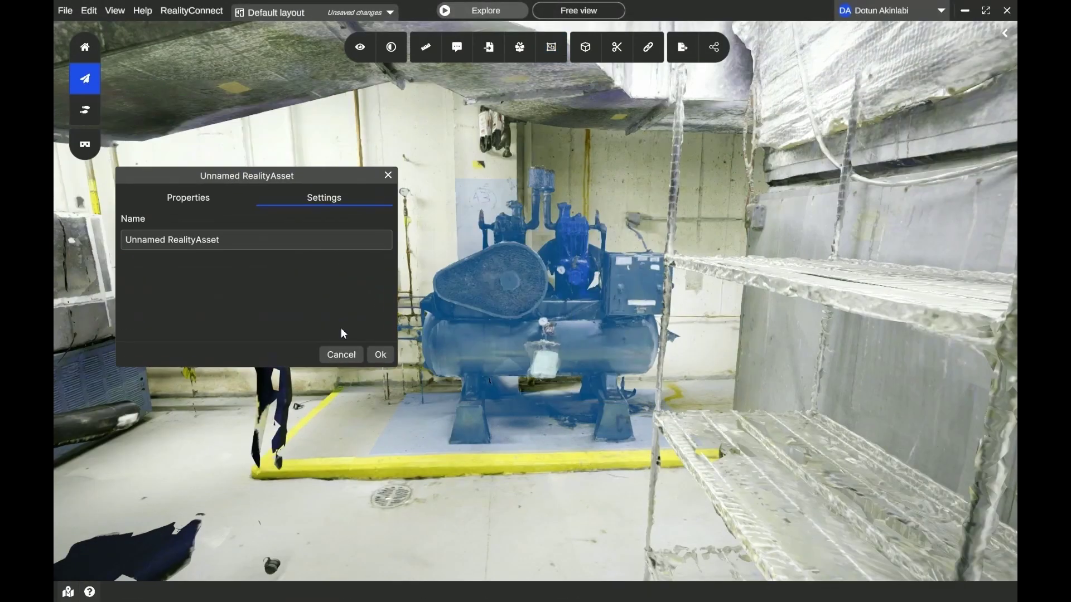
click(255, 239)
text(Machine_Pump)
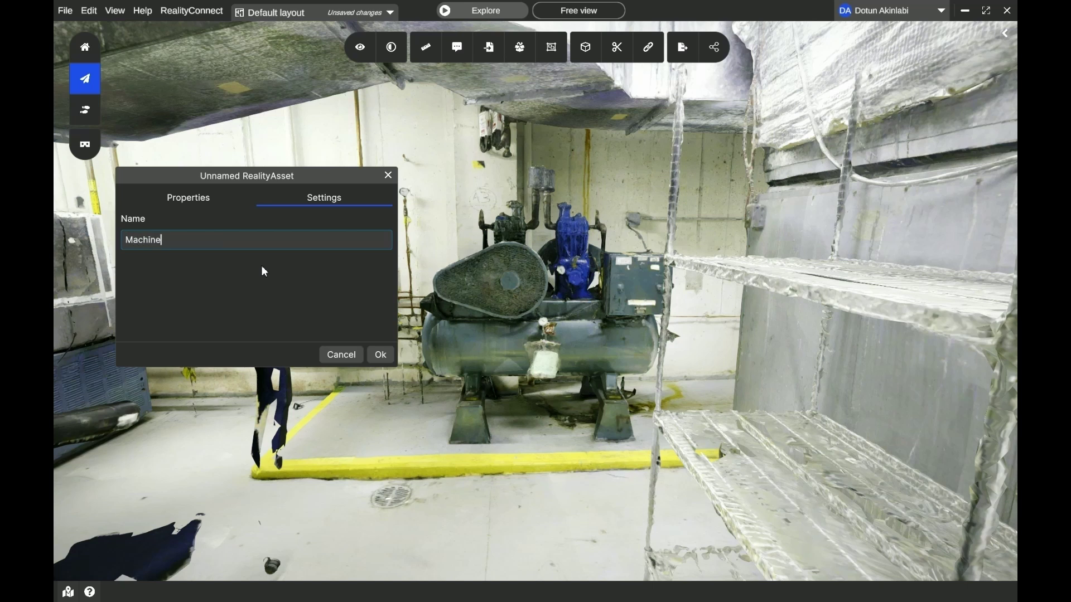
click(381, 357)
- Show the scene object list and check the contents of the Reality assets folder
click(1005, 34)
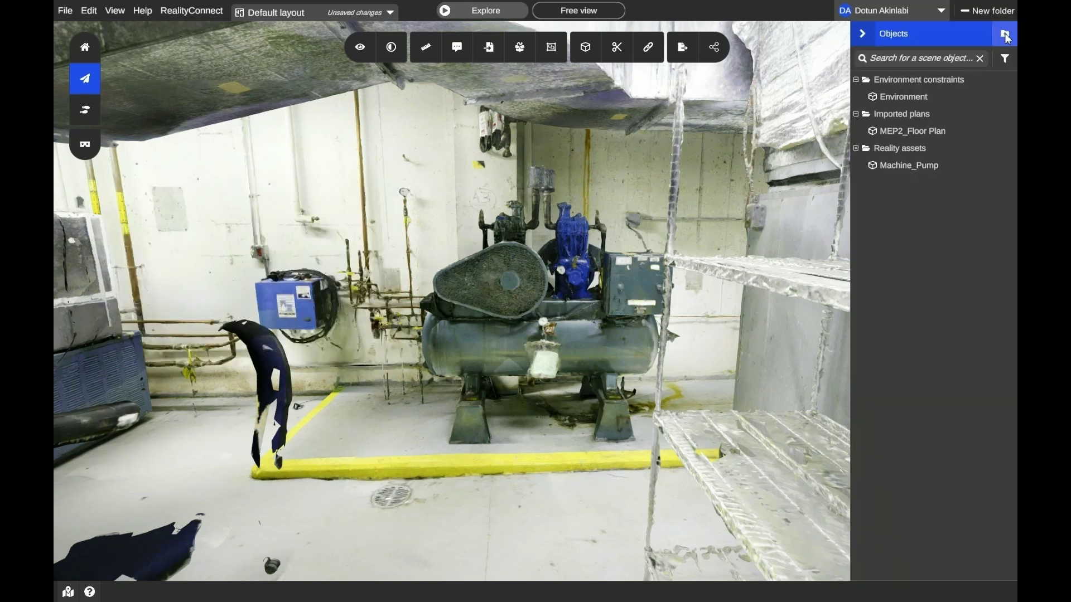
click(856, 149)
click(854, 149)
- Go to the MedPlus Vacuum Plant and place a RealityAsset definition box on the end of its tank
scroll(493, 264, down, 3)
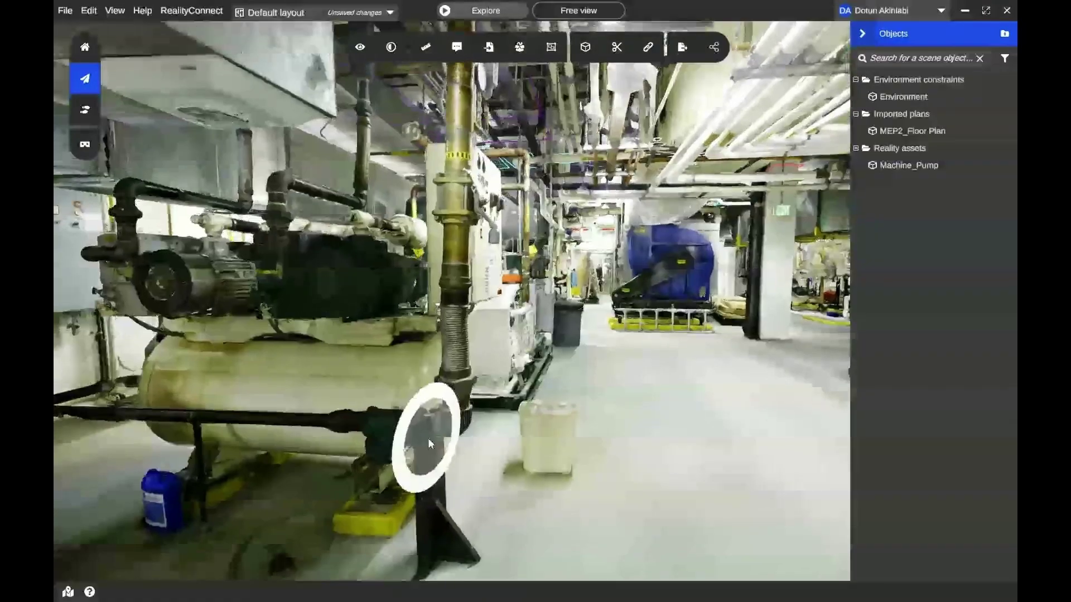
drag(428, 440, 522, 327)
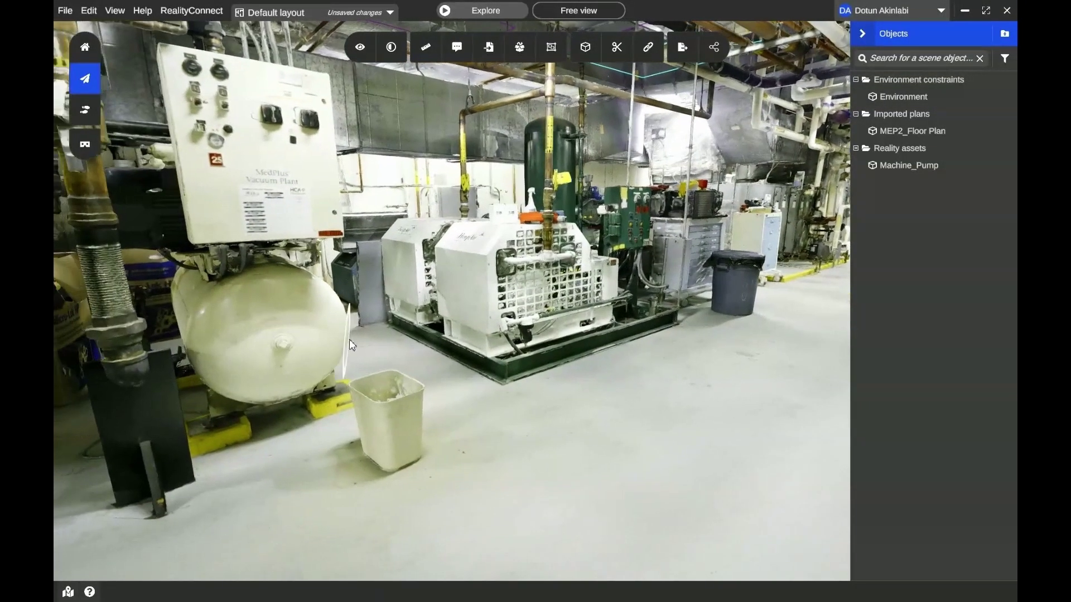
click(551, 47)
click(551, 84)
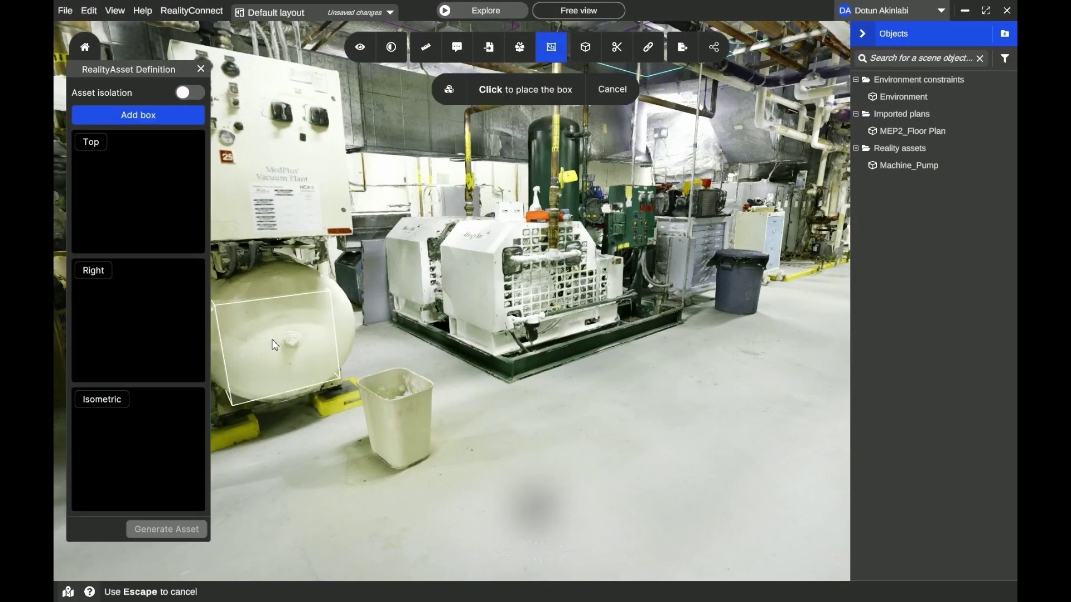
click(289, 387)
drag(567, 554, 514, 557)
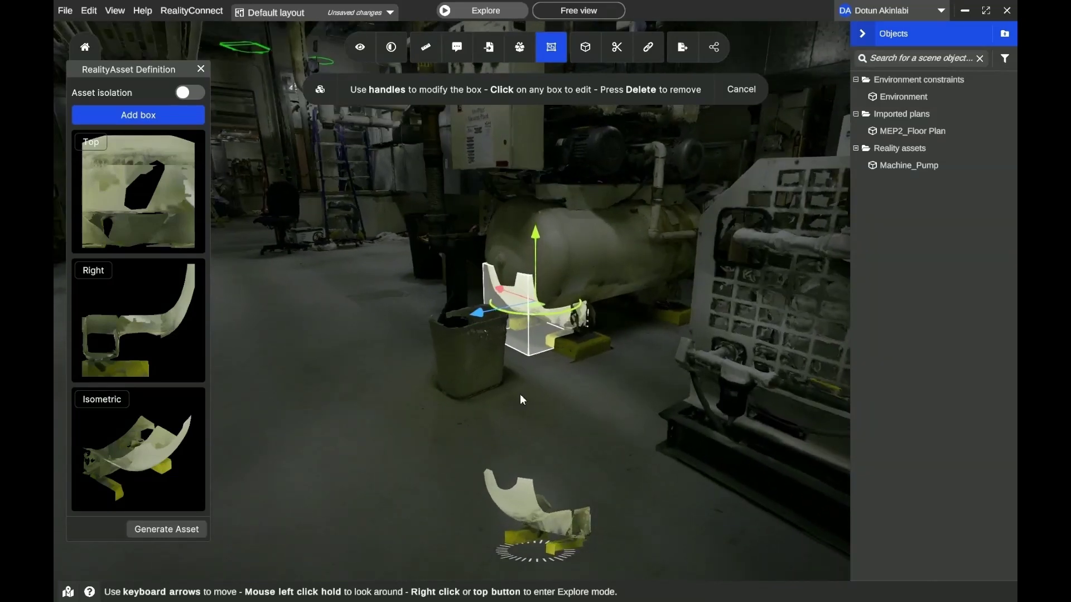
- Enlarge the definition box upward, sideways and lengthwise so it encloses the whole horizontal tank
drag(517, 276, 510, 150)
drag(557, 551, 608, 542)
drag(484, 283, 458, 284)
drag(571, 260, 611, 266)
drag(560, 552, 474, 563)
drag(593, 344, 802, 327)
click(546, 544)
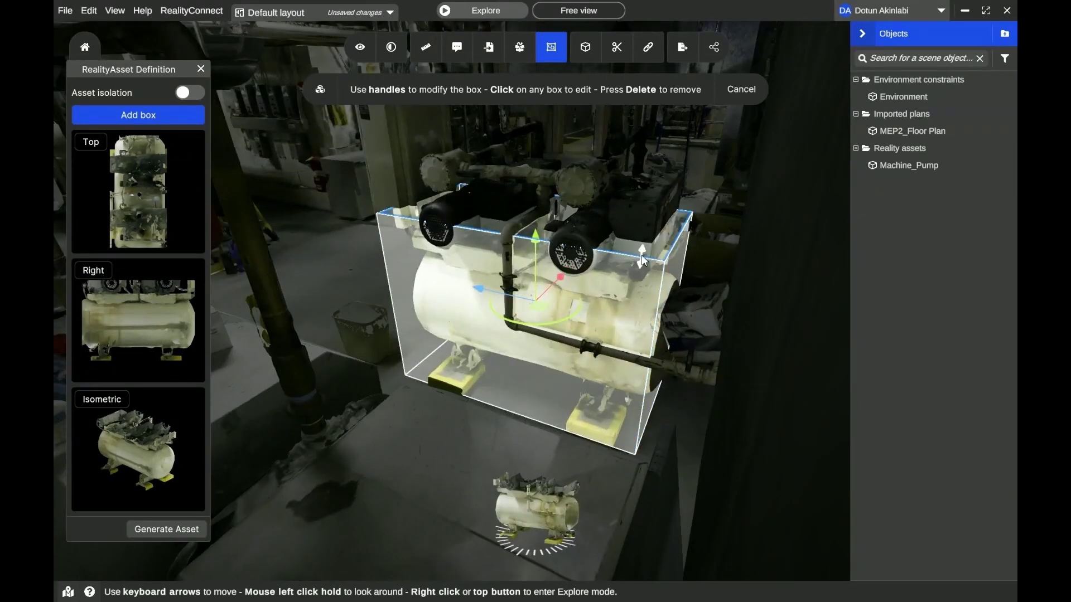
- Raise the top of the definition box over the pumps and widen its sides to enclose the entire vacuum plant
drag(641, 255, 645, 178)
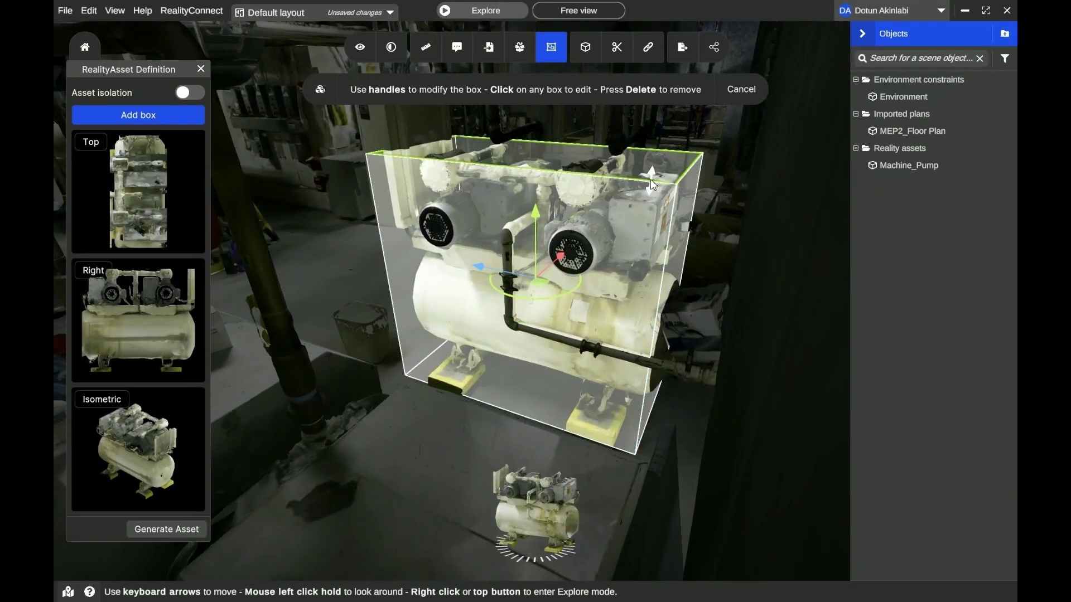
click(570, 552)
drag(462, 403, 422, 412)
drag(505, 544, 567, 518)
drag(456, 352, 435, 351)
drag(654, 336, 683, 341)
- Generate the vacuum plant's RealityAsset and name it MedPlus_Vacuum Plant
click(167, 529)
drag(580, 213, 777, 196)
triple_click(701, 258)
text(MedPlus_)
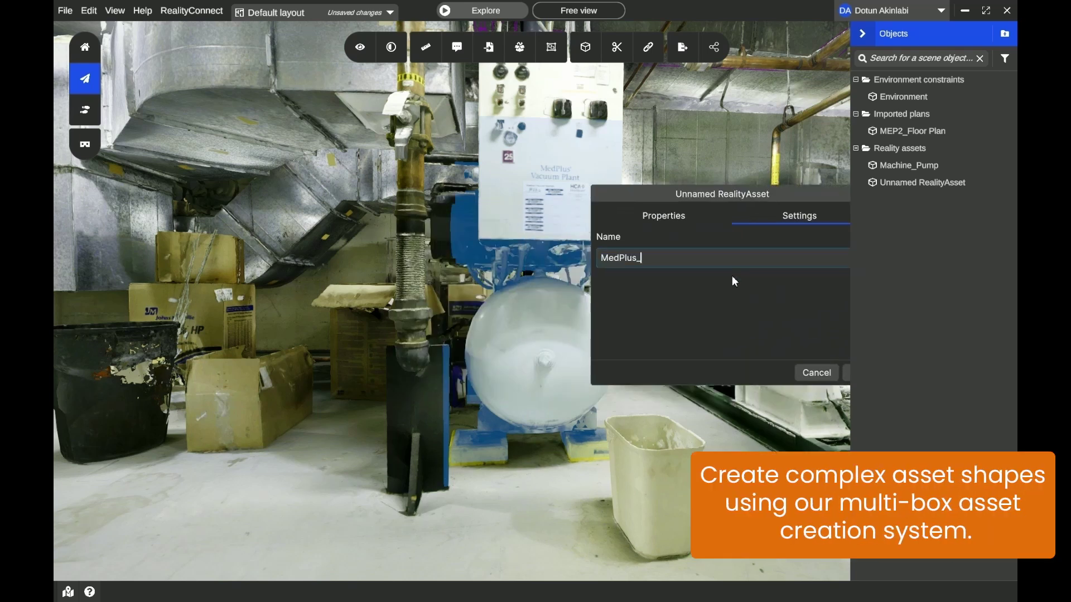
text(Vacuum Plant)
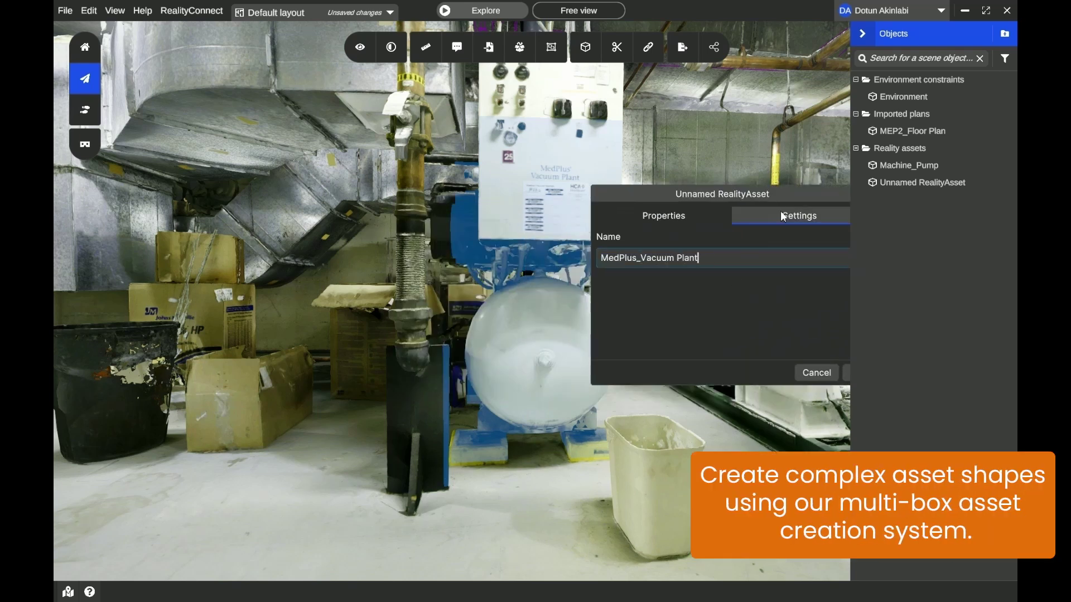
click(786, 407)
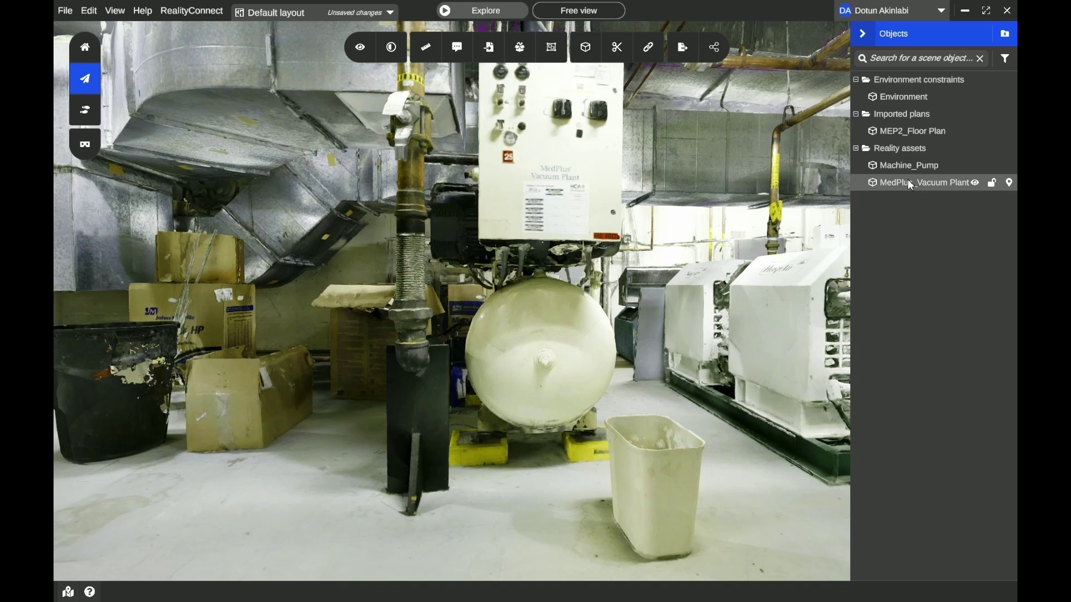
- Open the RealityConnect server settings
click(510, 484)
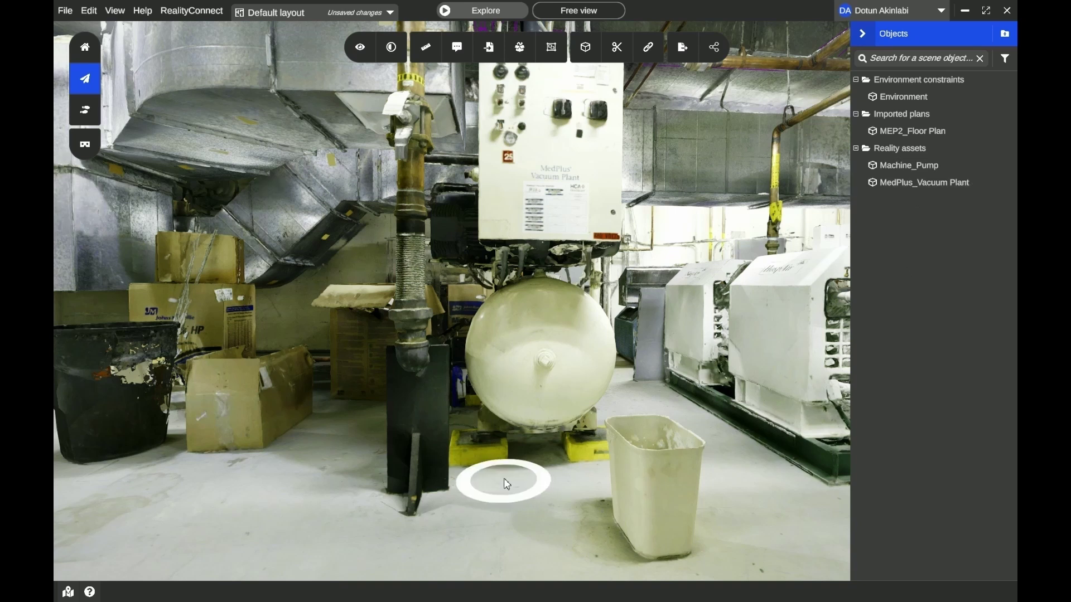
click(210, 9)
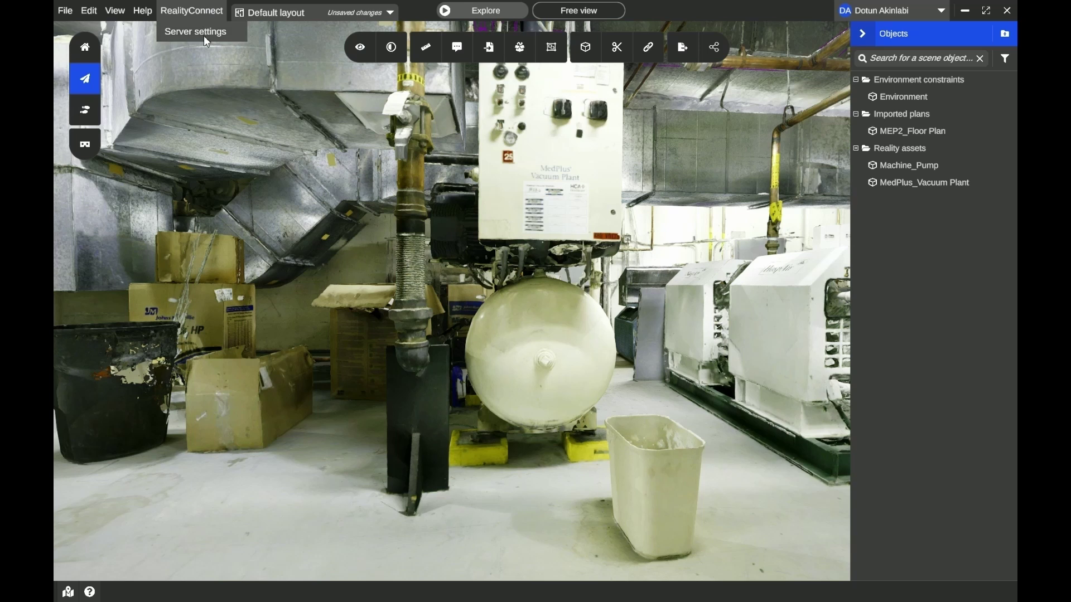
click(205, 32)
click(523, 322)
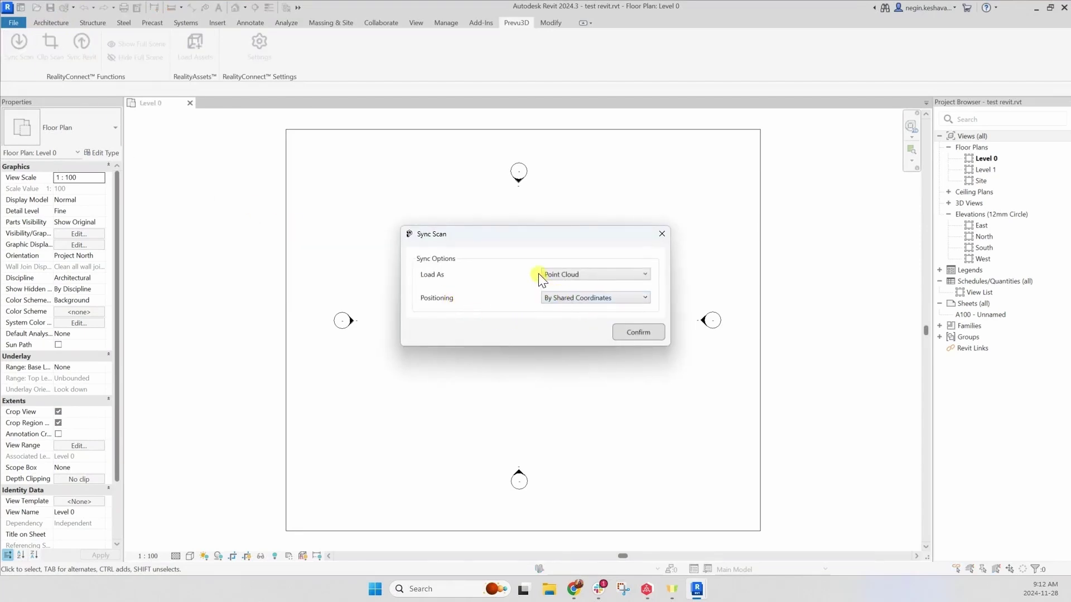
- In Revit, sync the scan as a Point Cloud positioned By Shared Coordinates and open the default 3D view
click(641, 333)
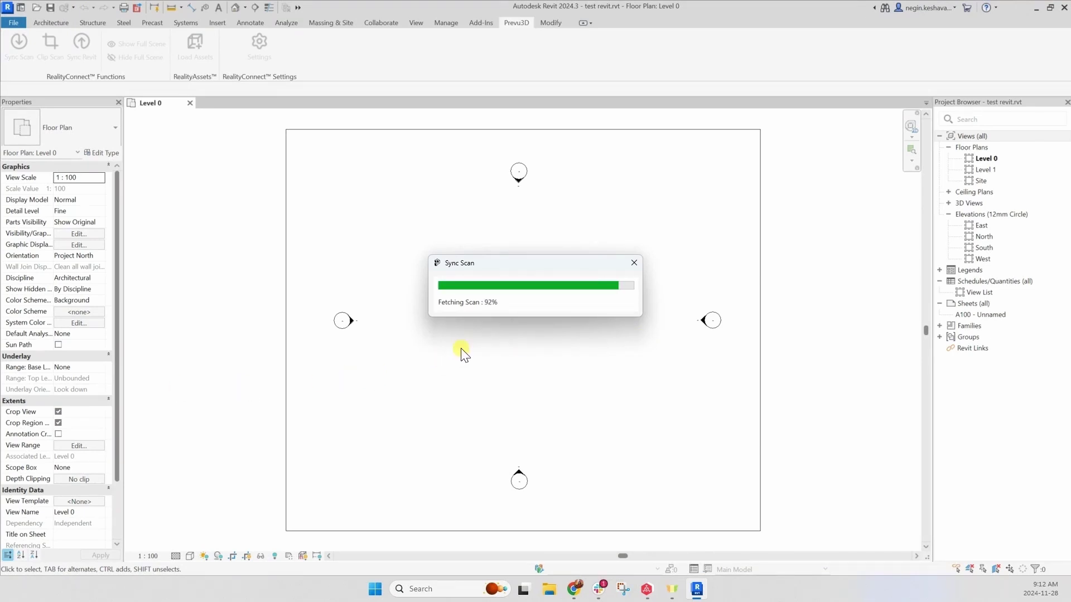
click(624, 312)
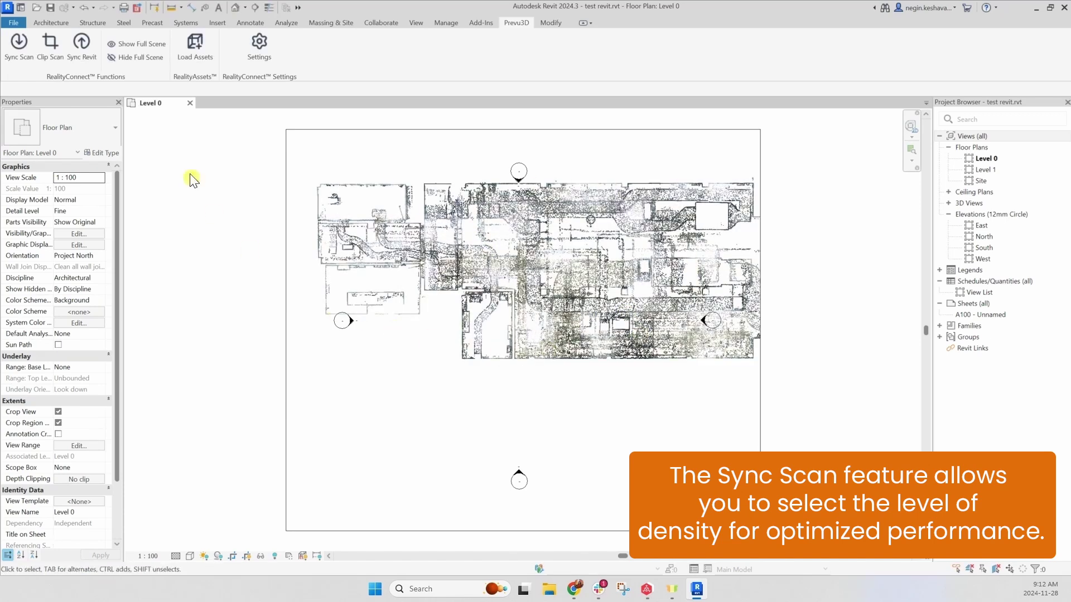
click(235, 8)
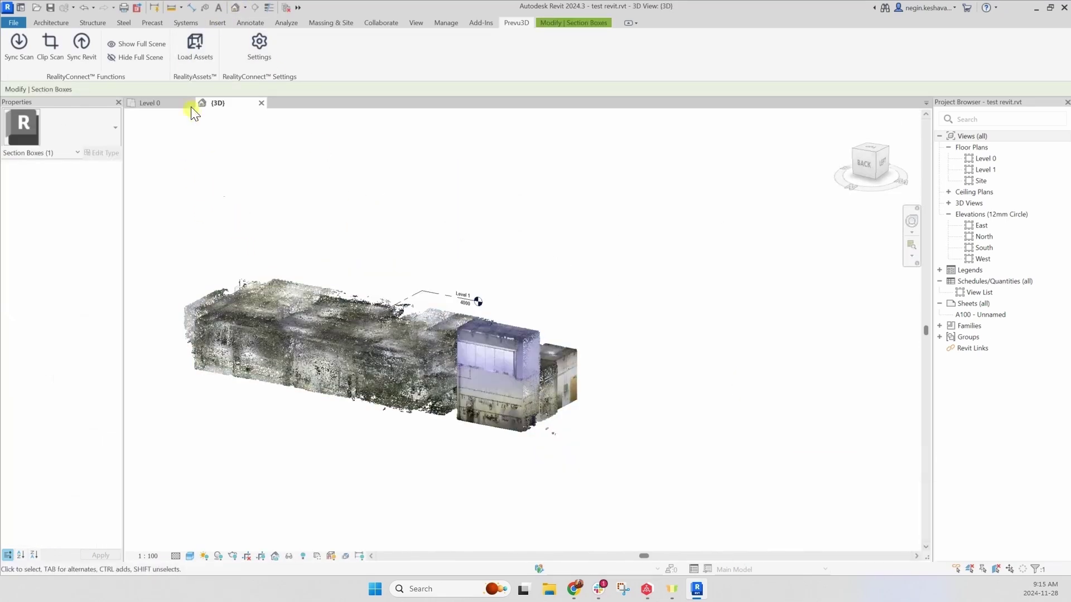
- Choose the Machine_Pump and MedPlus_Vacuum Plant RealityAssets for loading and proceed to the Revit family assignment
click(211, 55)
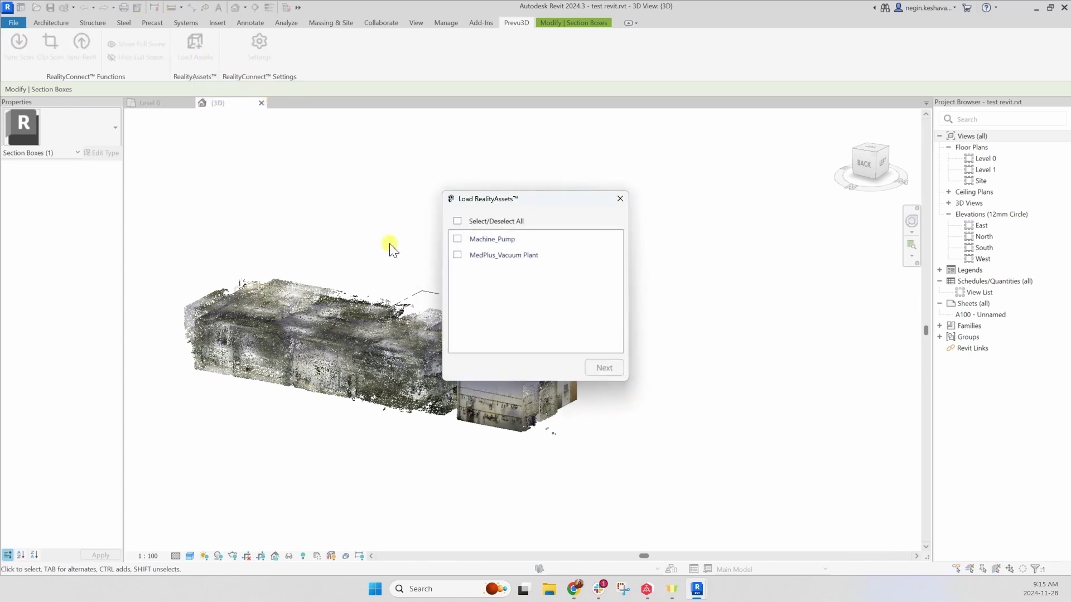
click(457, 238)
click(458, 255)
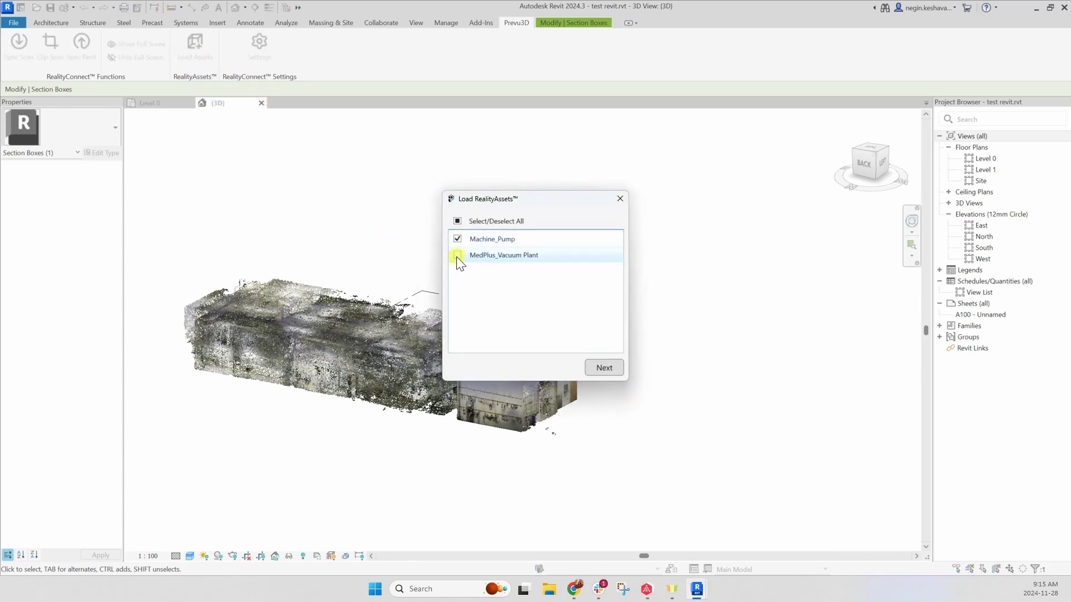
click(605, 367)
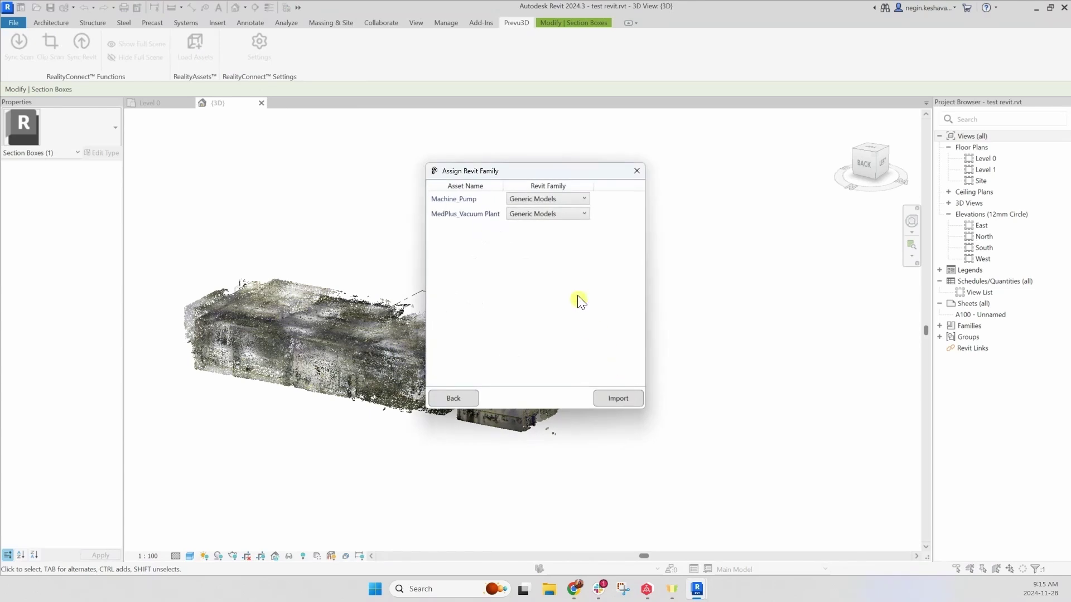
- Review the available Revit families, keep Generic Models for both assets, and import them at level of detail 1
click(550, 198)
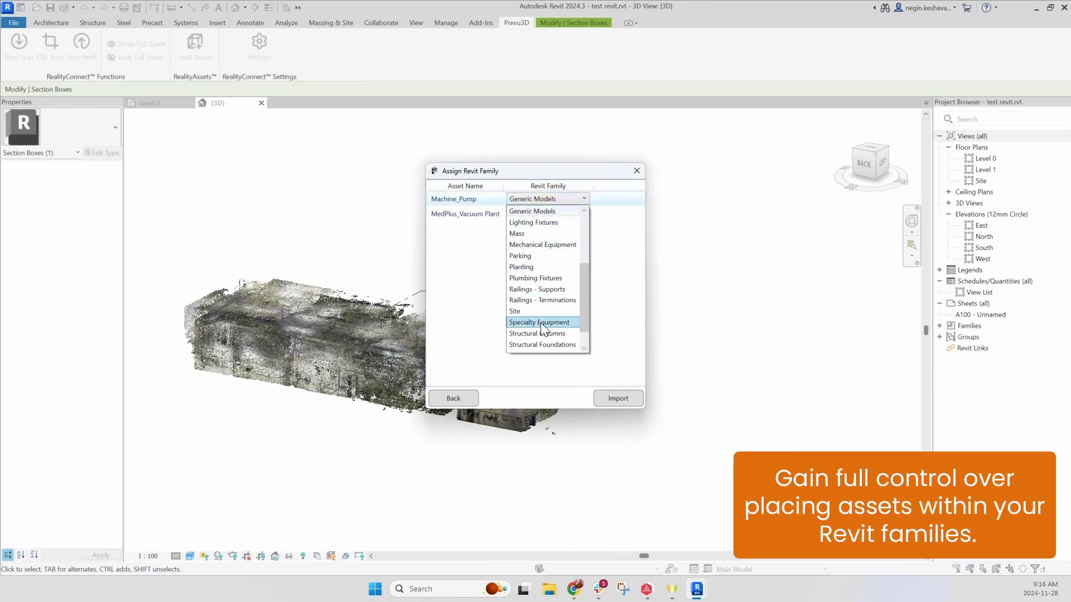
scroll(544, 347, down, 1)
click(625, 285)
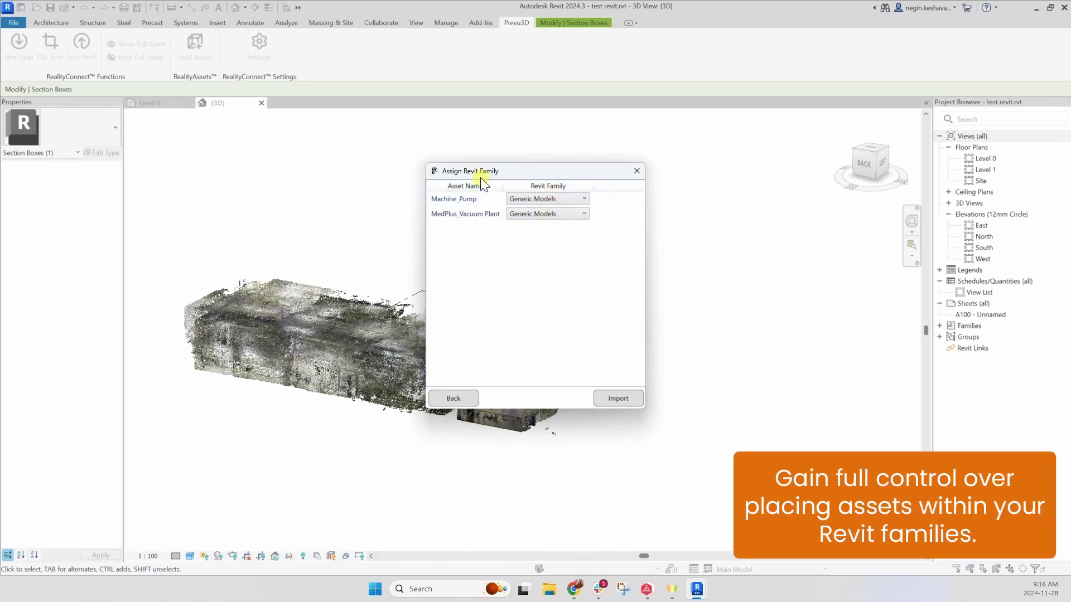
click(618, 398)
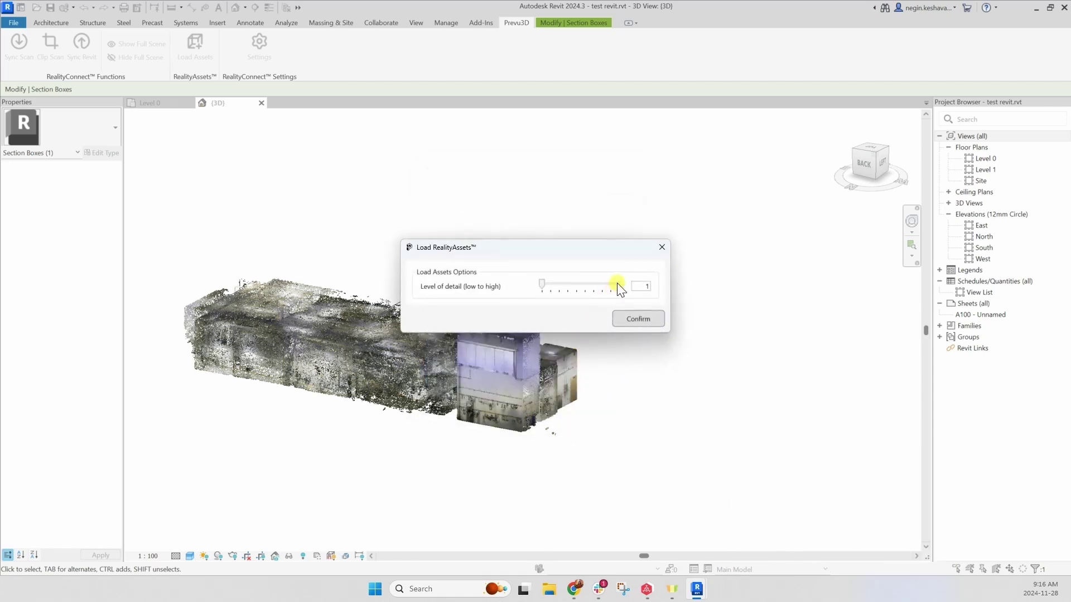
click(627, 319)
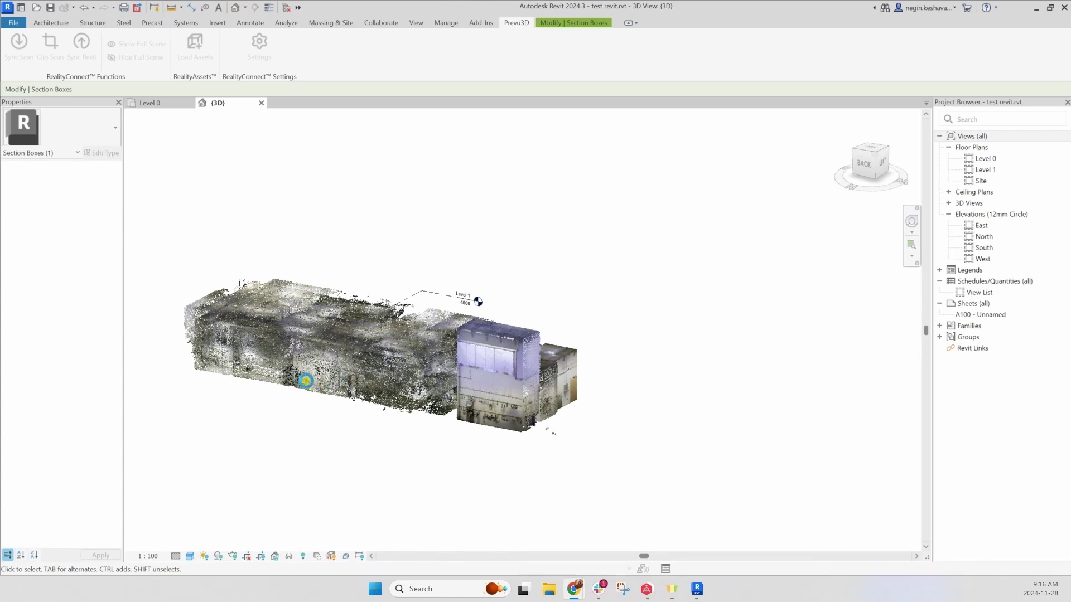
click(621, 314)
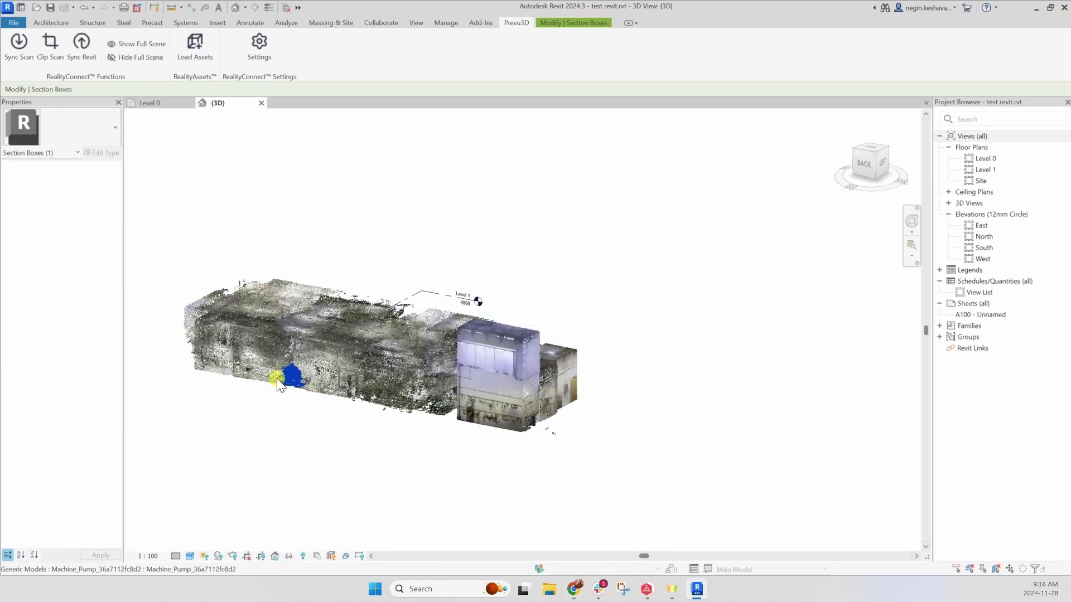
- Examine the two loaded assets inside the scan and hide the clipped room's point cloud in the 3D view
scroll(287, 376, up, 10)
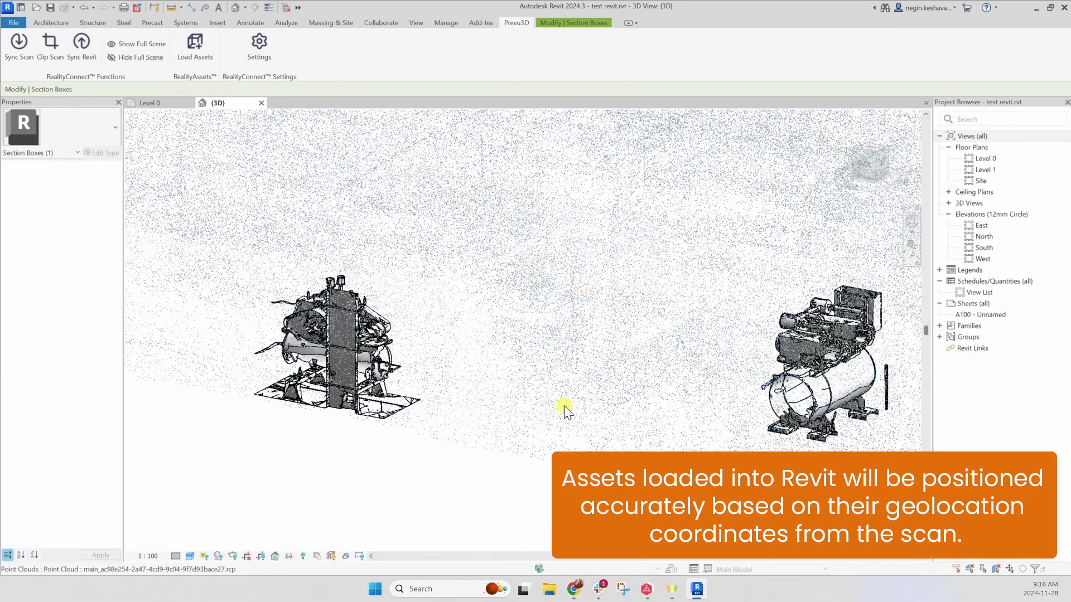
scroll(566, 405, down, 5)
click(612, 266)
click(511, 275)
click(573, 313)
click(839, 325)
click(841, 312)
right_click(841, 312)
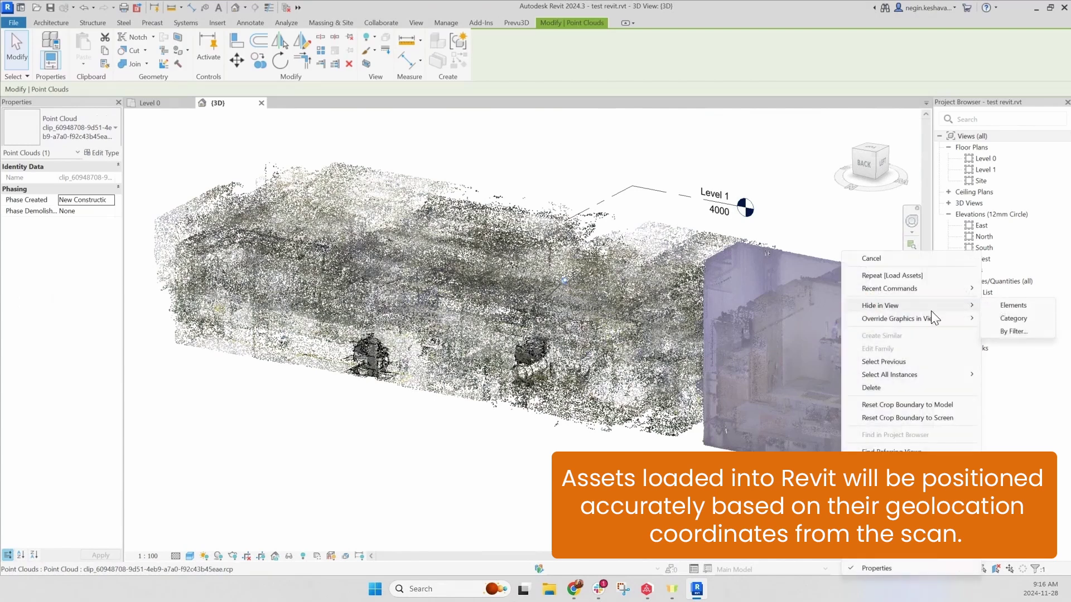
click(996, 302)
- Hide the main scan's point cloud in the 3D view
click(593, 343)
right_click(593, 343)
mouse_move(652, 73)
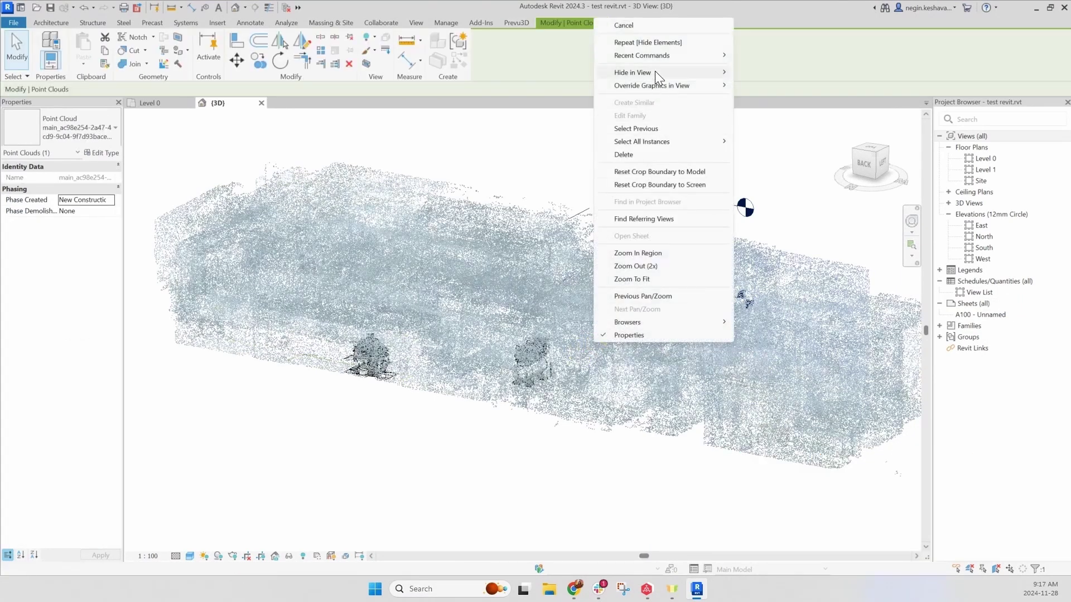
click(758, 71)
- Locate the imported assets among the Generic Models families and open the Machine_Pump family for editing
click(373, 359)
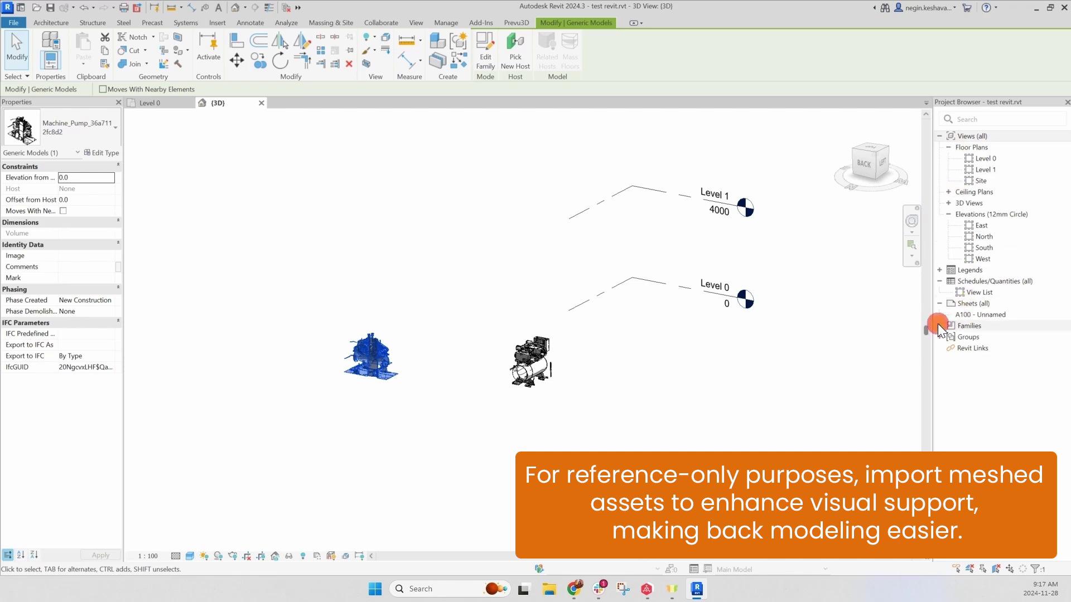
click(939, 326)
scroll(969, 335, down, 5)
right_click(389, 358)
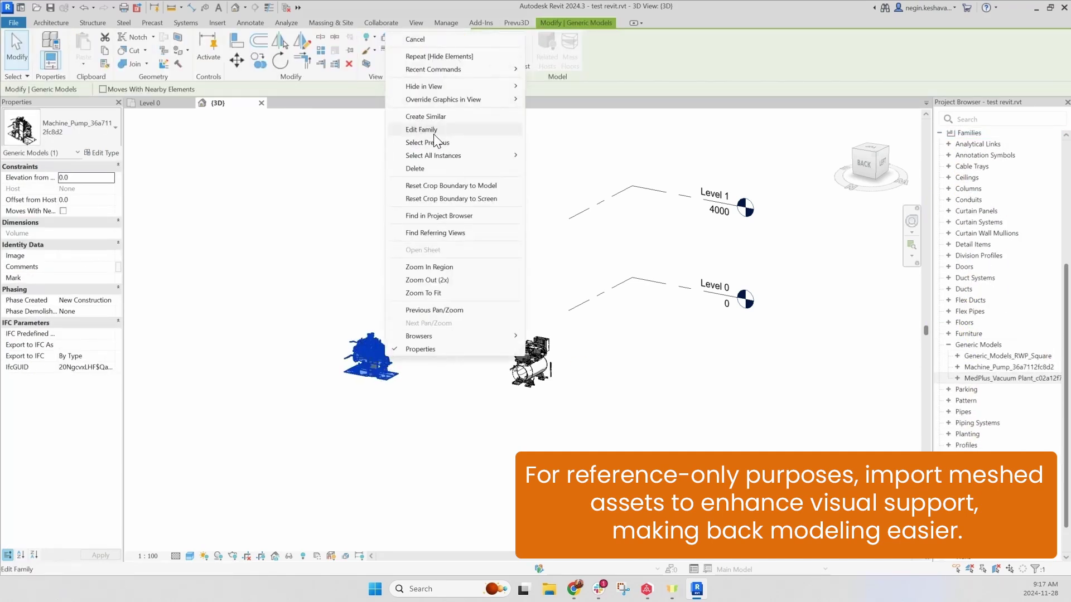
click(433, 137)
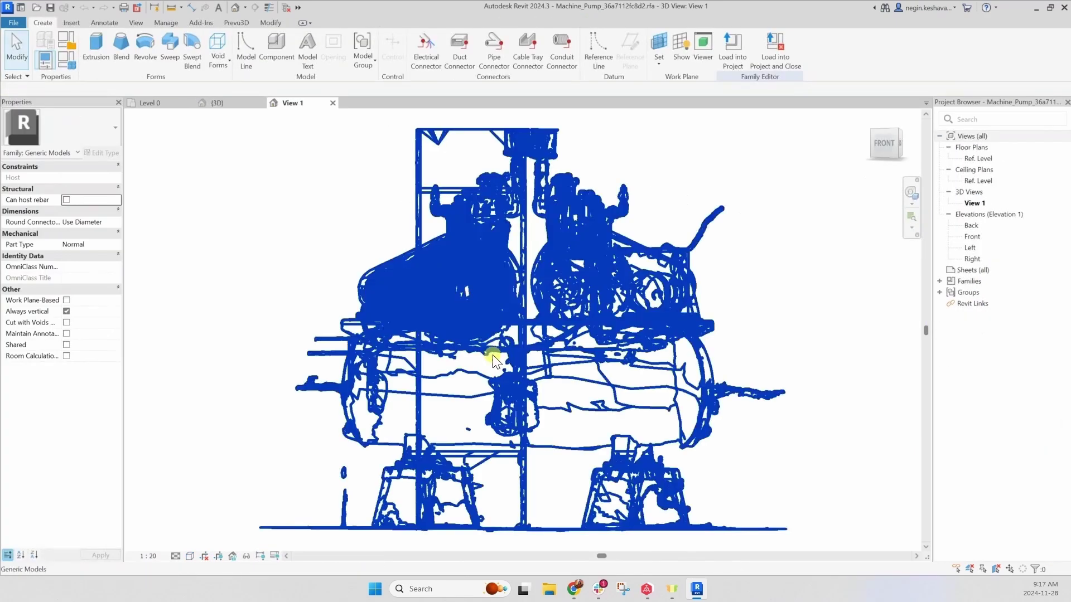
- Examine the pump family in 3D from an angle and in the Ref. Level floor plan
shift+middle_drag(657, 322, 557, 440)
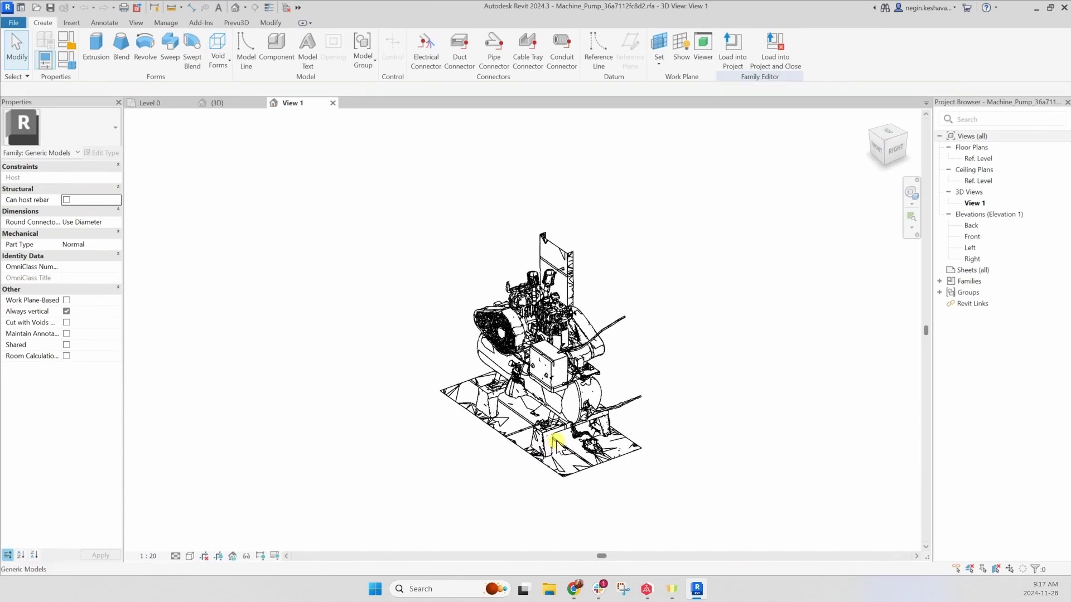
double_click(978, 159)
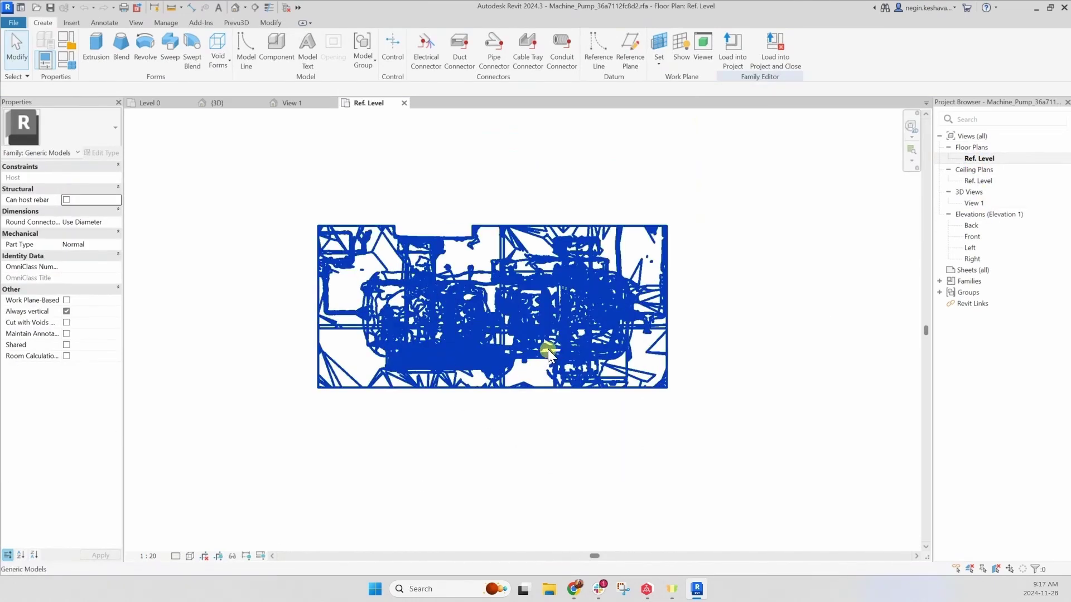
click(291, 103)
- Display the pump family's 3D view in the Realistic style with edges turned off through the graphic display options
click(189, 556)
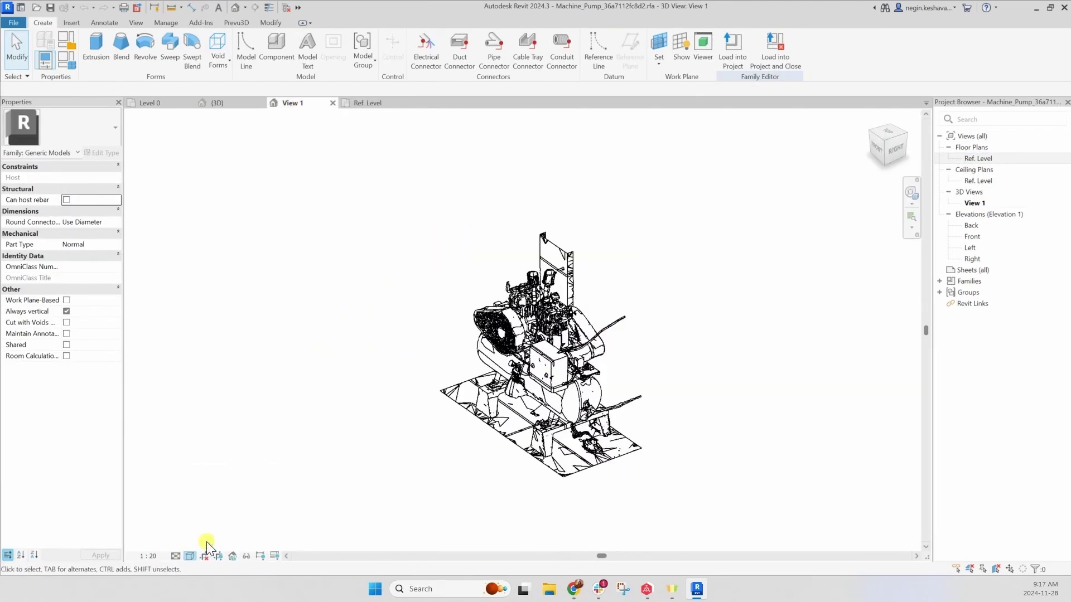
click(190, 556)
click(207, 488)
click(190, 556)
click(195, 500)
click(190, 556)
click(223, 473)
click(729, 216)
click(719, 239)
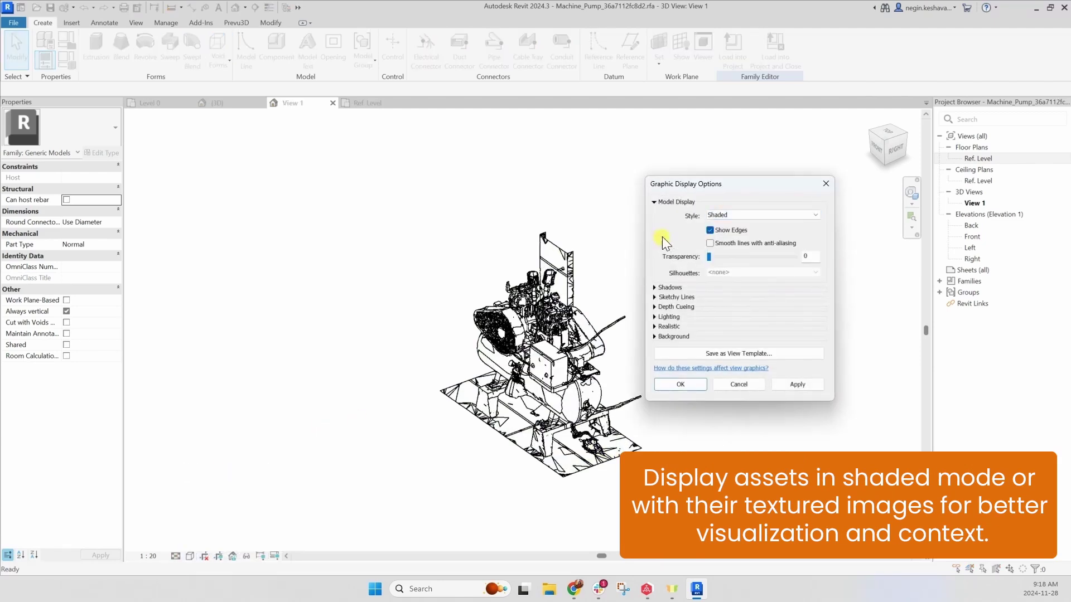
click(763, 215)
click(728, 259)
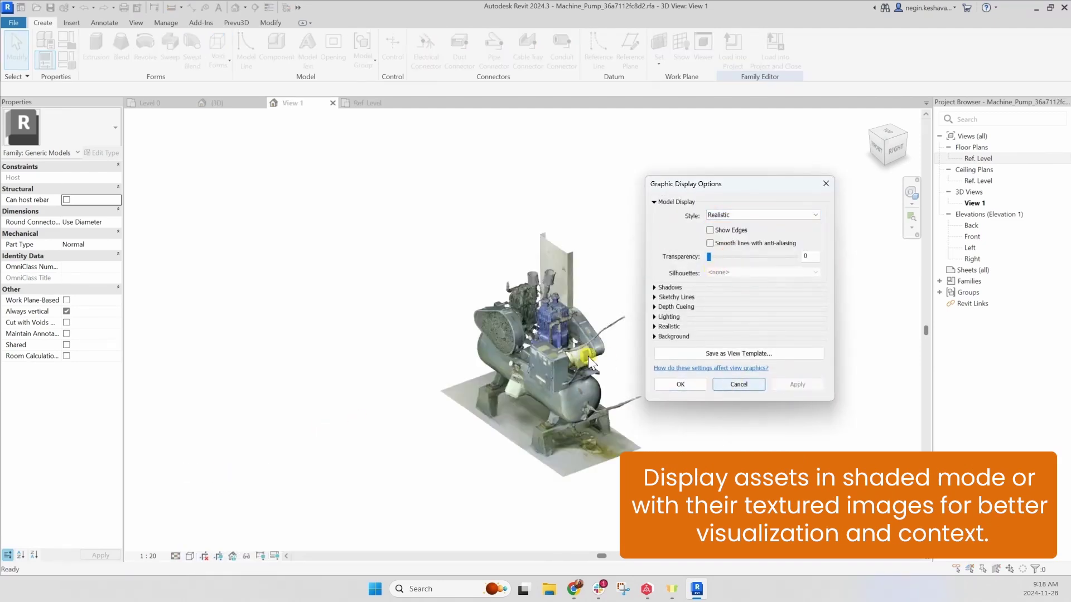
click(708, 231)
click(797, 385)
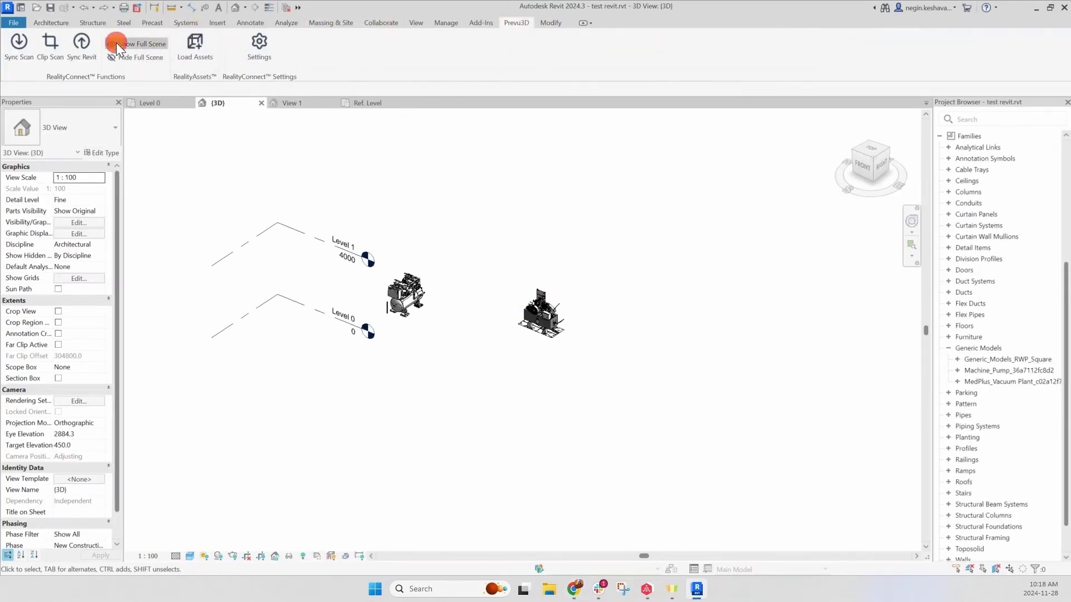
- Show the full scan in the project's 3D view and model two connected walls over it, spanning about 9.6 by 10.2 m
click(118, 45)
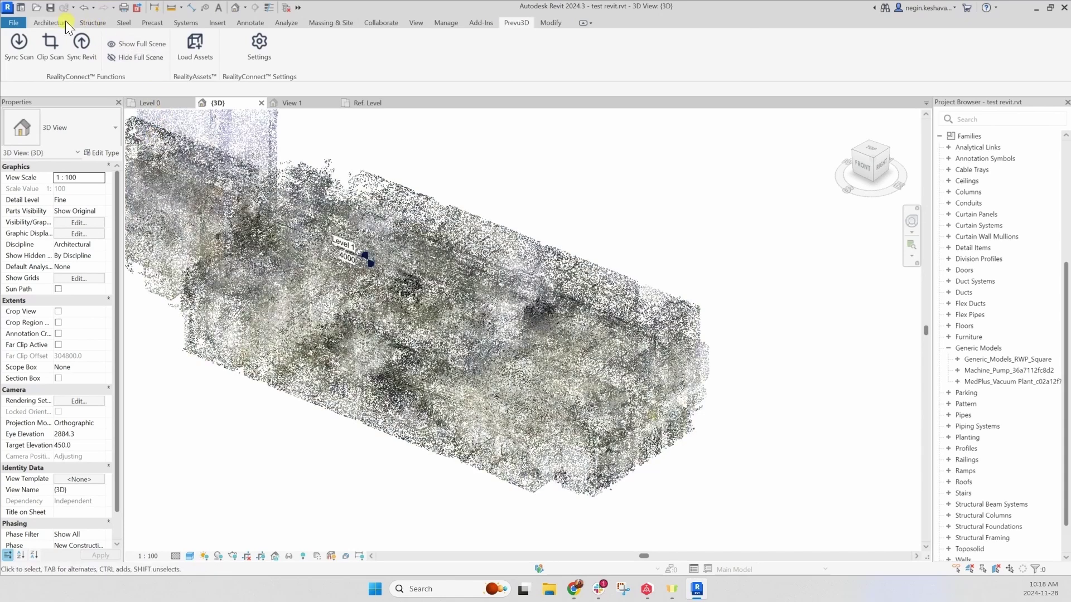
click(52, 21)
click(55, 42)
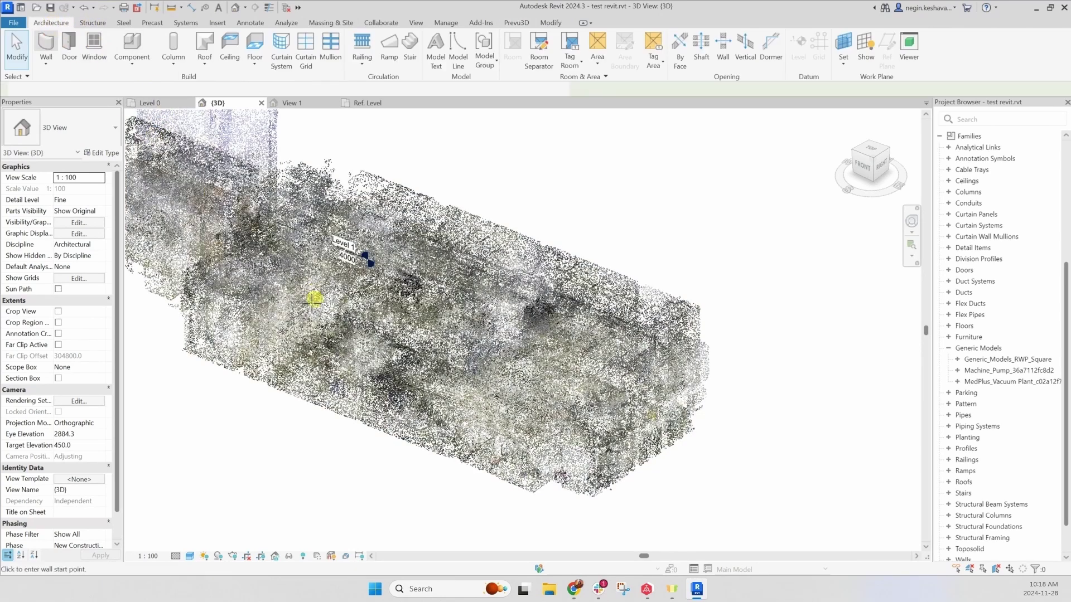
click(273, 353)
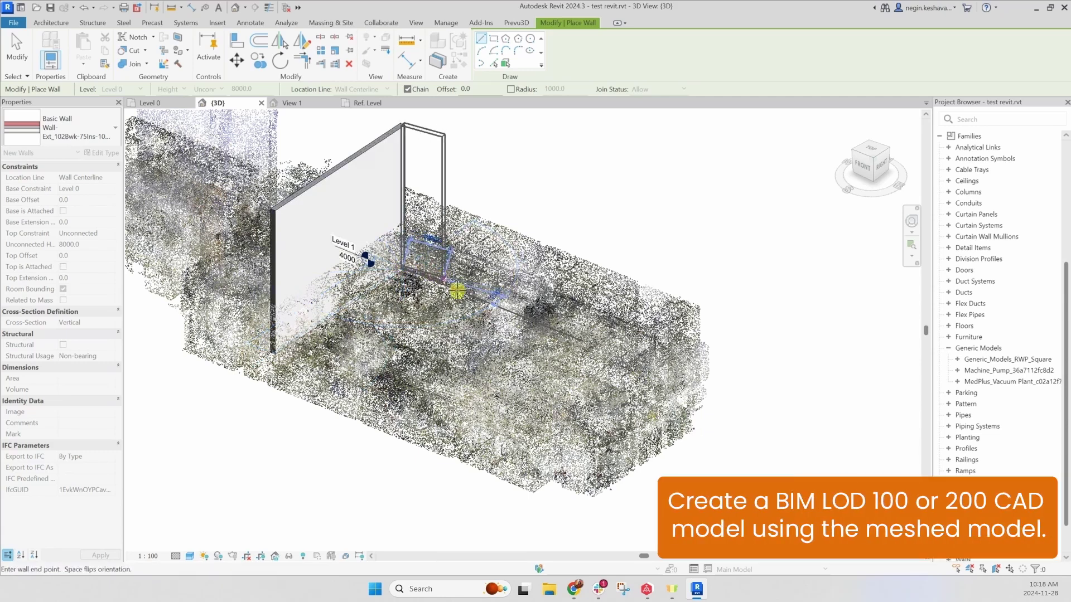
click(547, 337)
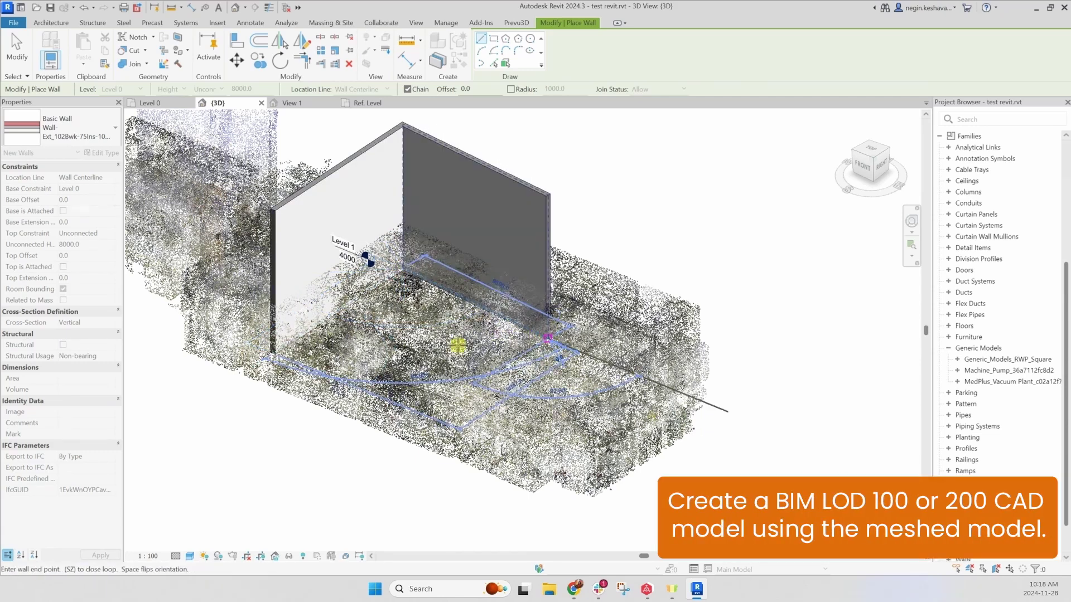
key(Escape)
key(Escape)
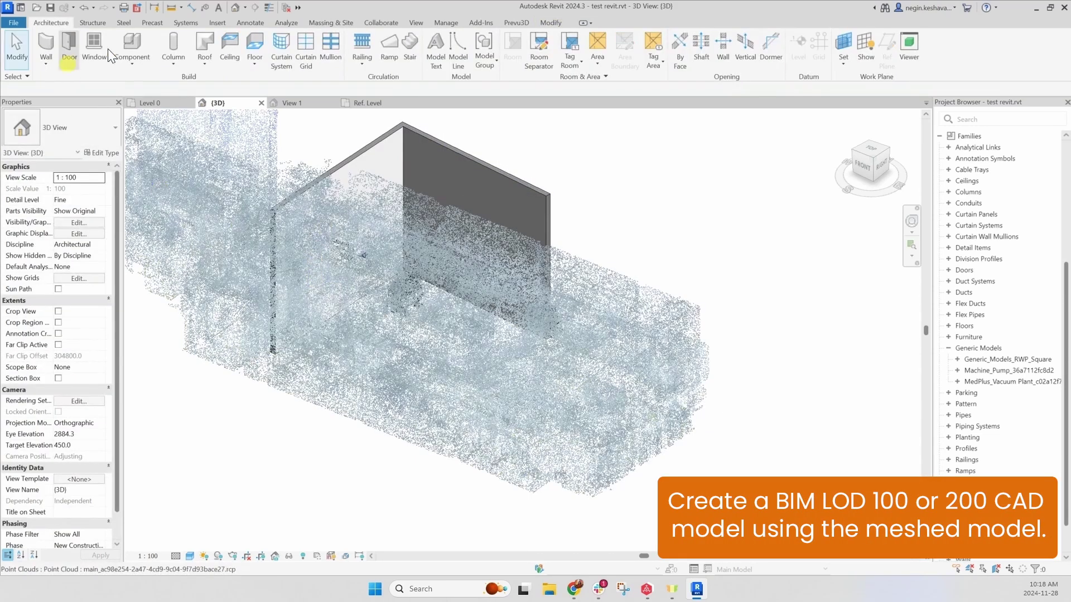
- Sync the Revit model with the new walls to Prevu3D
click(522, 21)
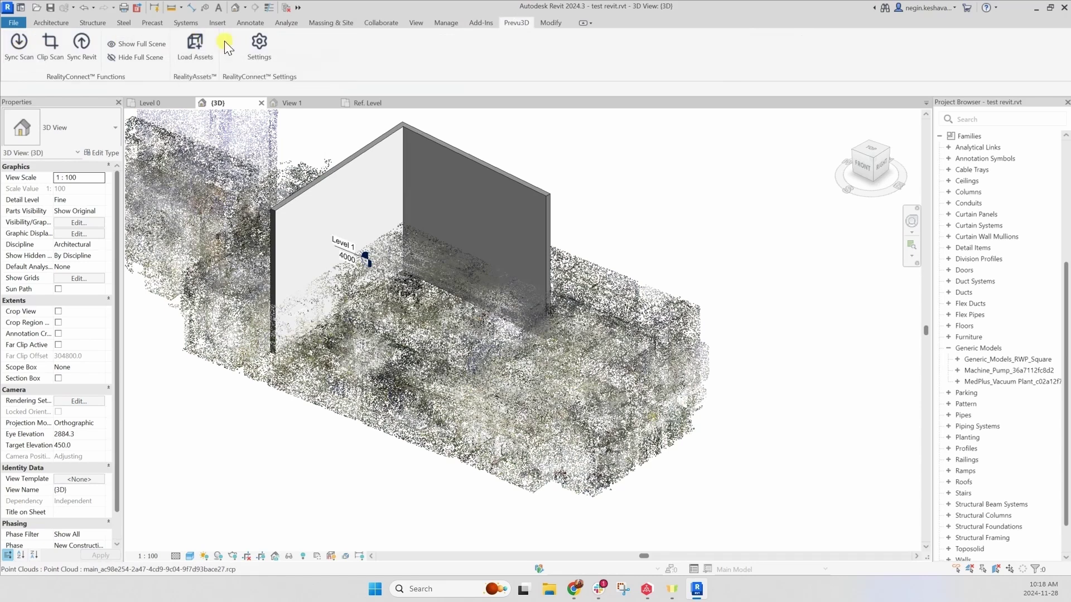
click(228, 236)
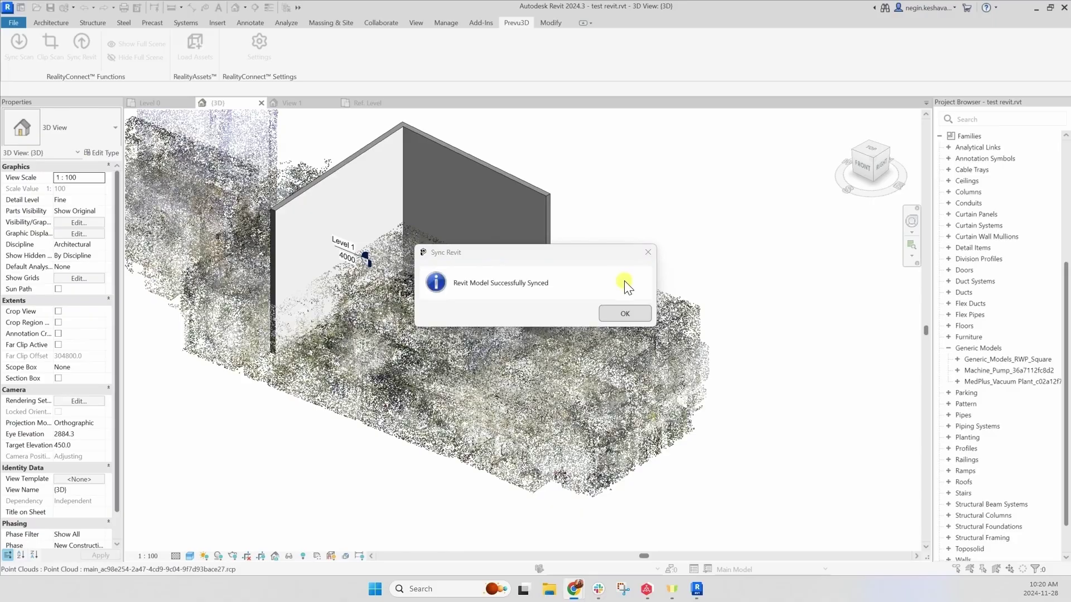
click(624, 314)
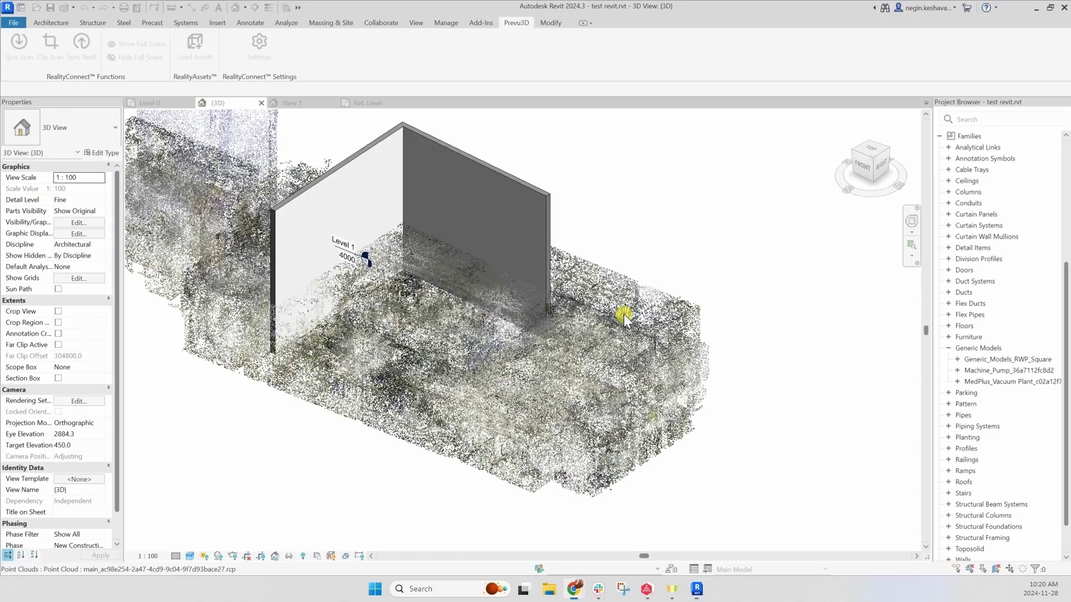
- Switch to RealityPlan and import the synced model's New Construction view in metres with a Global origin
click(622, 587)
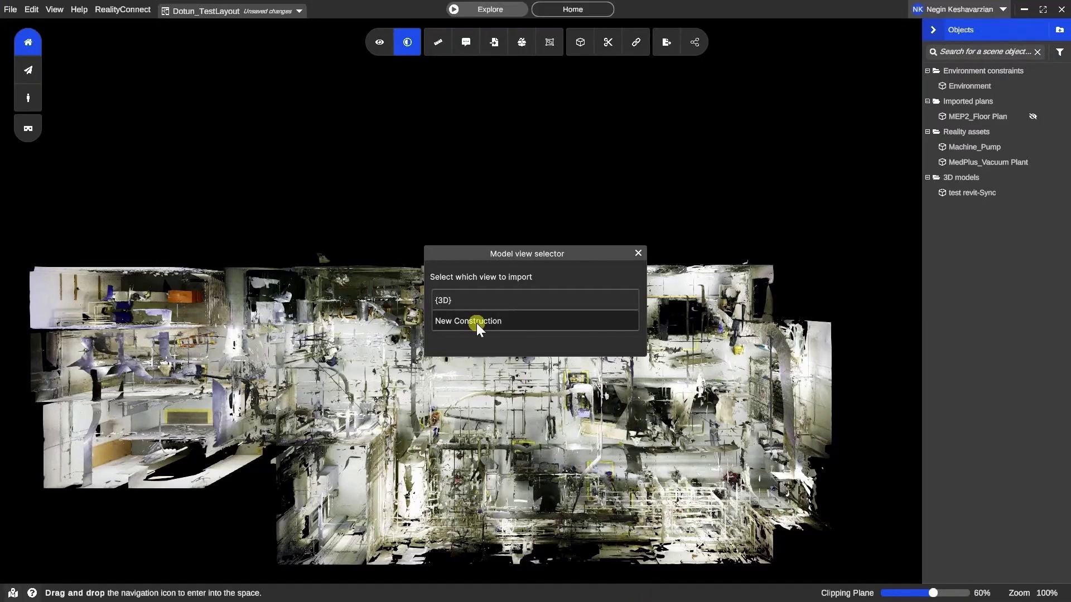
click(476, 323)
click(322, 239)
click(306, 272)
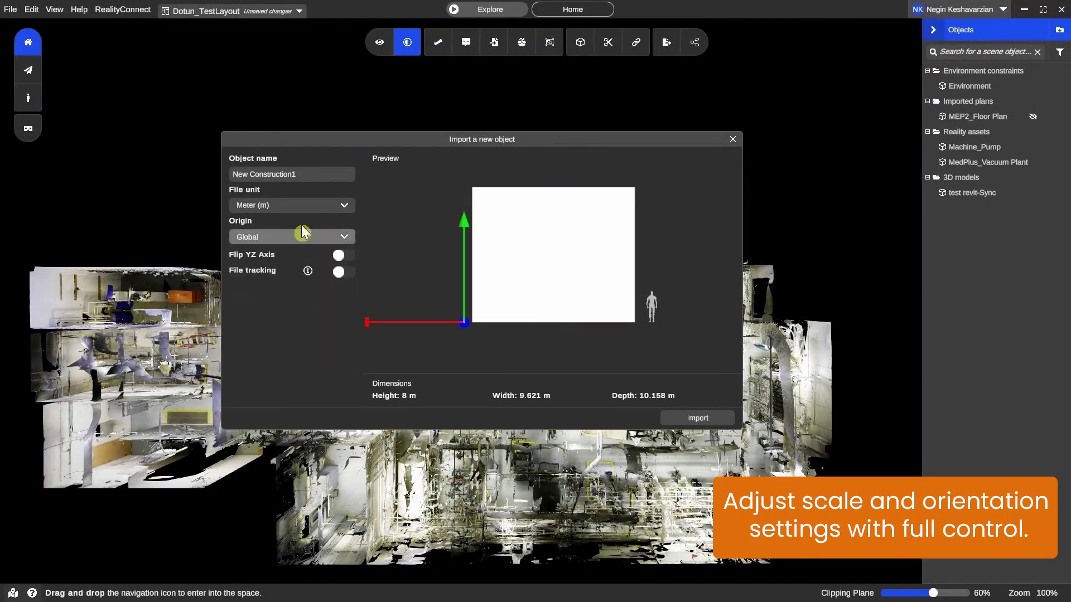
click(310, 199)
click(435, 255)
click(698, 417)
click(520, 324)
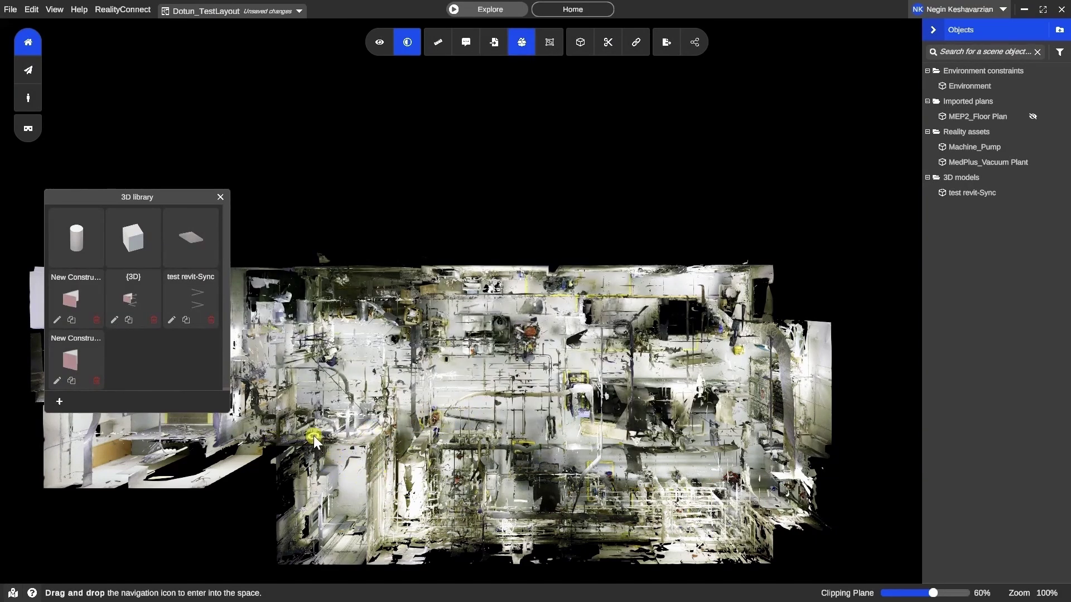
- Place the imported New Construction1 model in the scanned scene and accept its settings with environment lighting enabled
drag(509, 470, 375, 430)
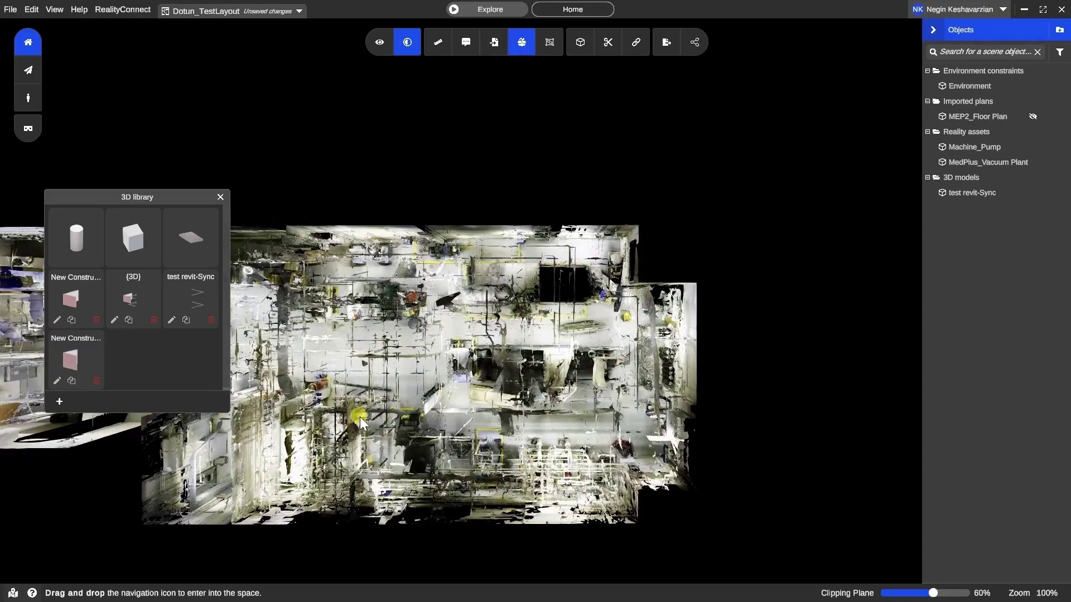
click(342, 403)
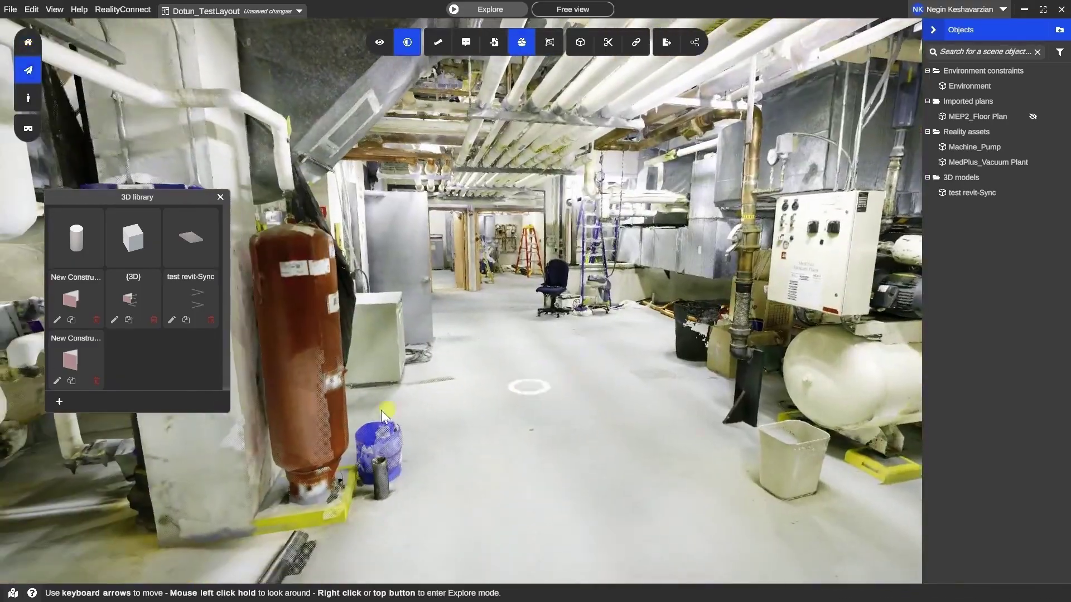
scroll(393, 440, down, 5)
middle_drag(396, 438, 403, 347)
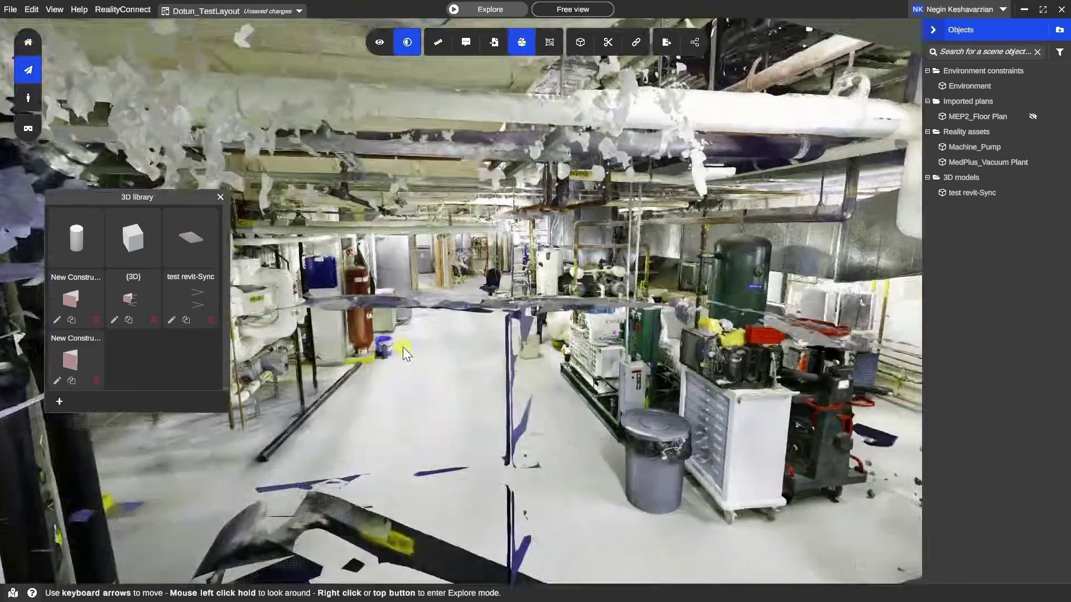
click(28, 42)
click(78, 357)
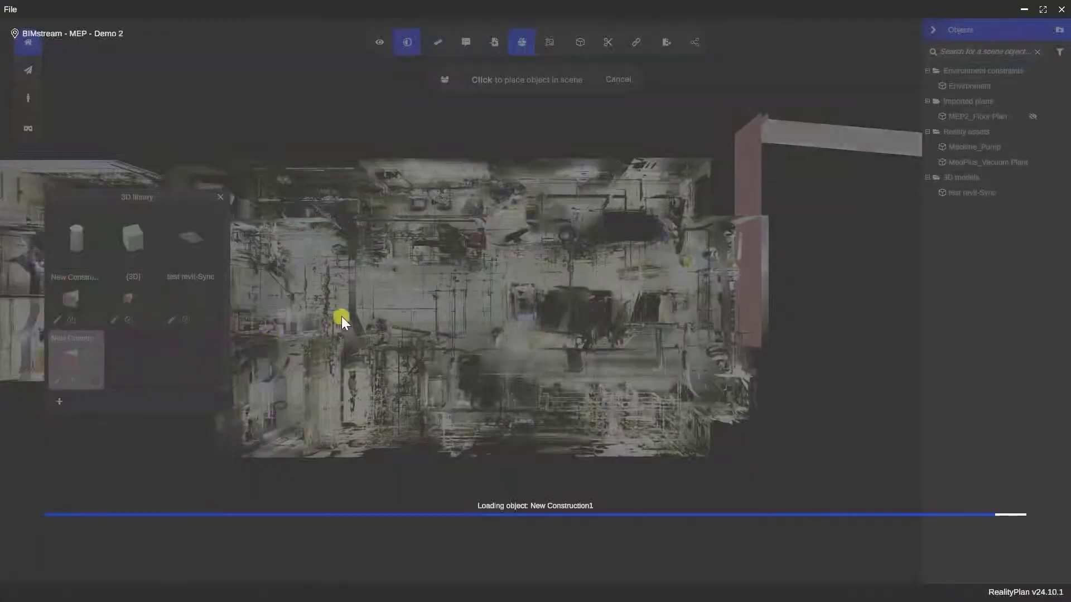
click(341, 319)
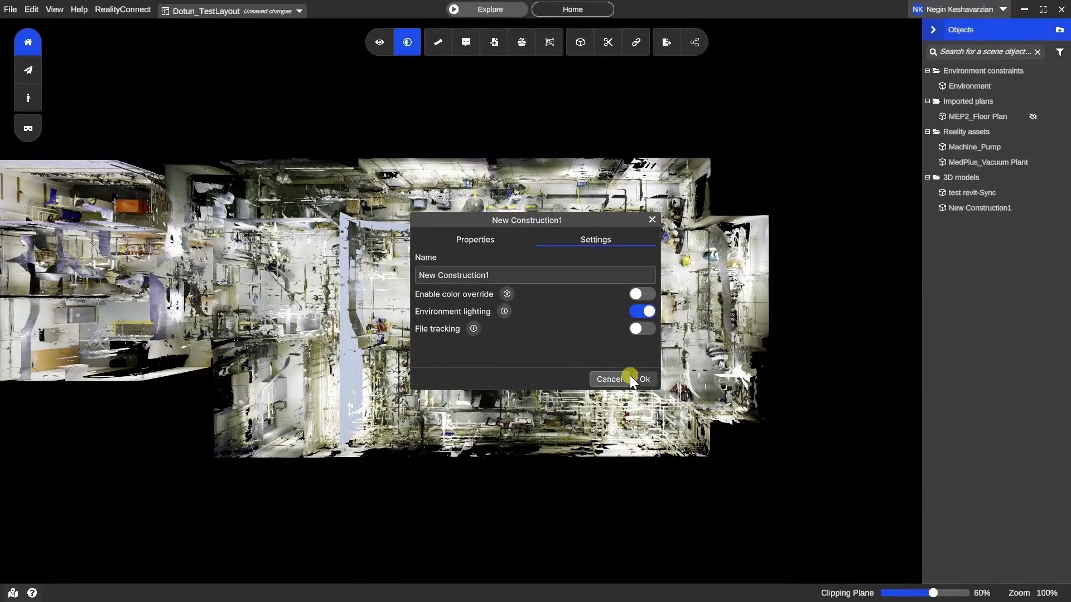
click(644, 380)
- Enter the scan in free view to examine the placed wall model among the equipment
click(433, 306)
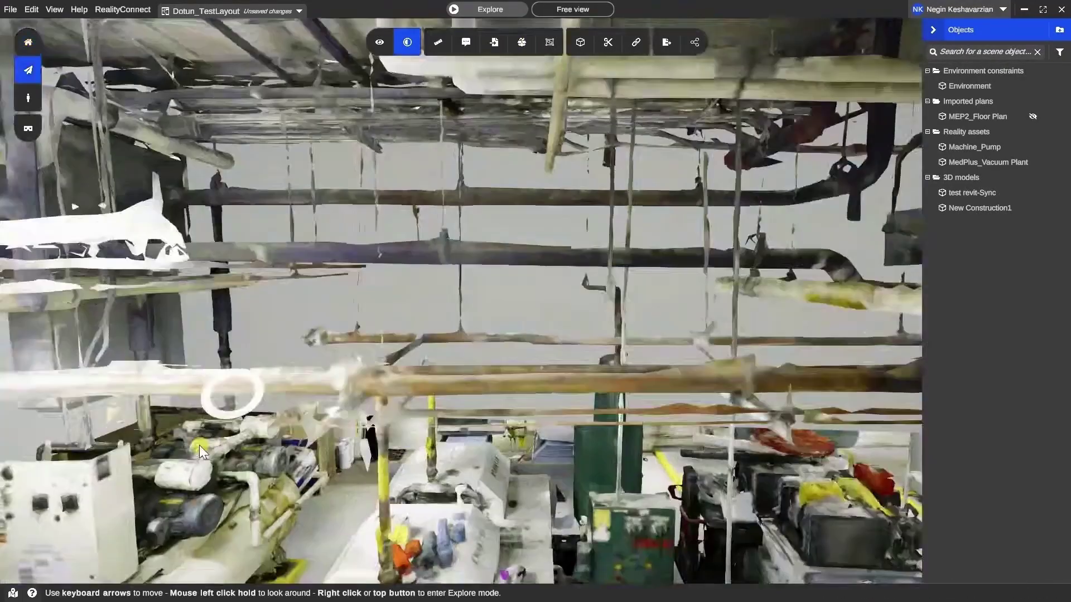